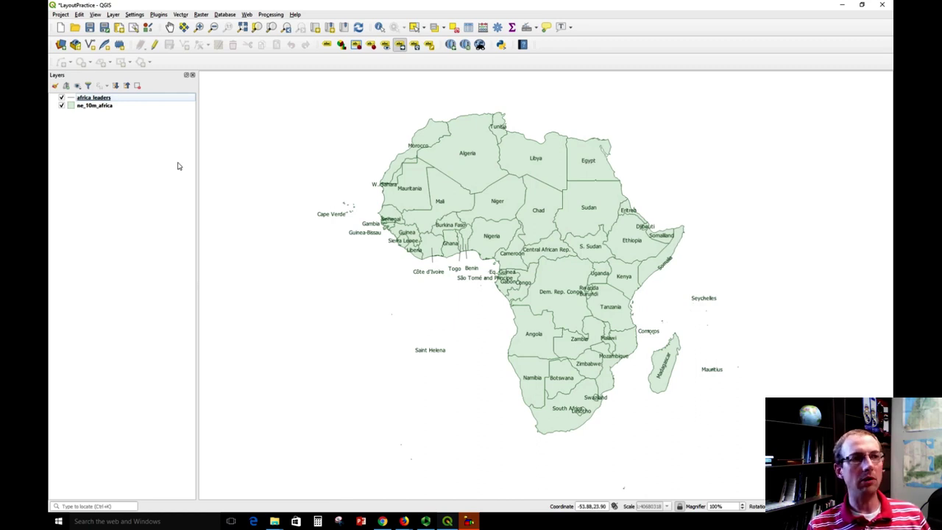
Step: Open the Project menu of the LayoutPractice Africa map project
left_click(61, 15)
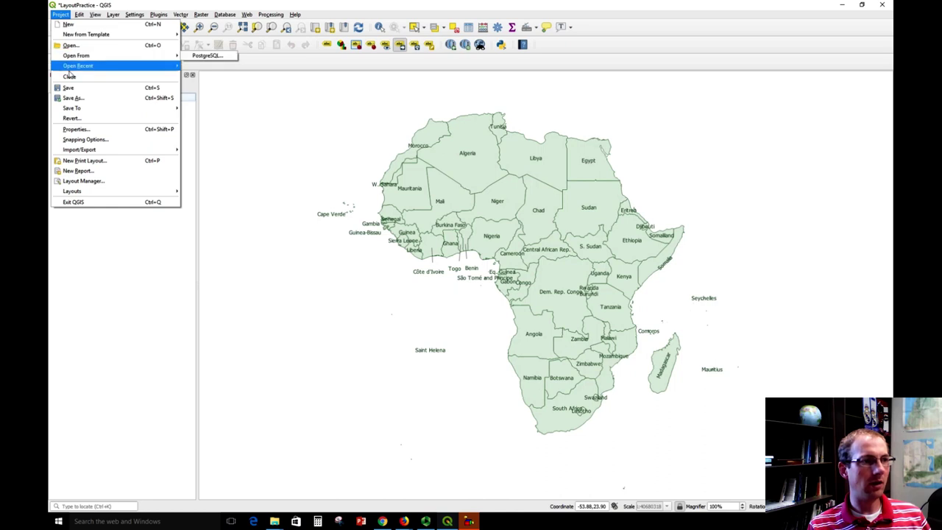
Step: Create a print layout titled 'Africa general reference map' and maximize its window
left_click(94, 163)
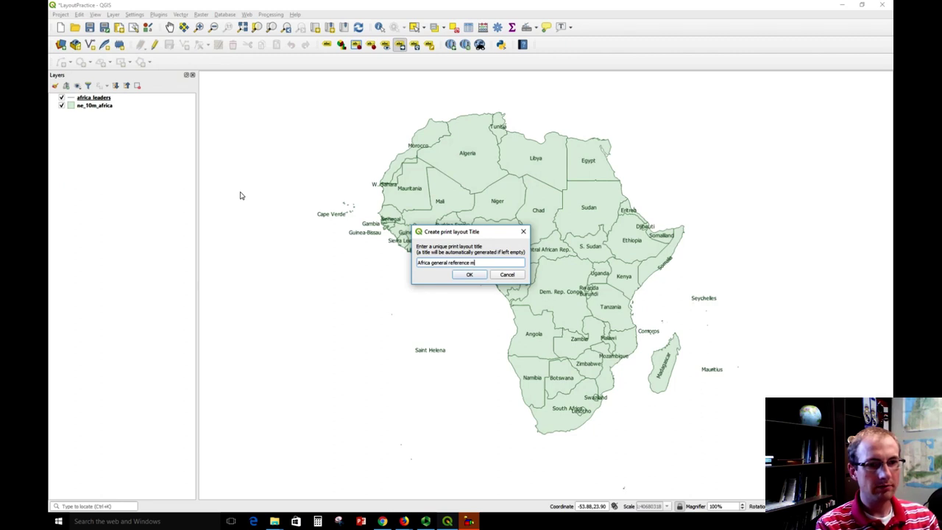
left_click(465, 274)
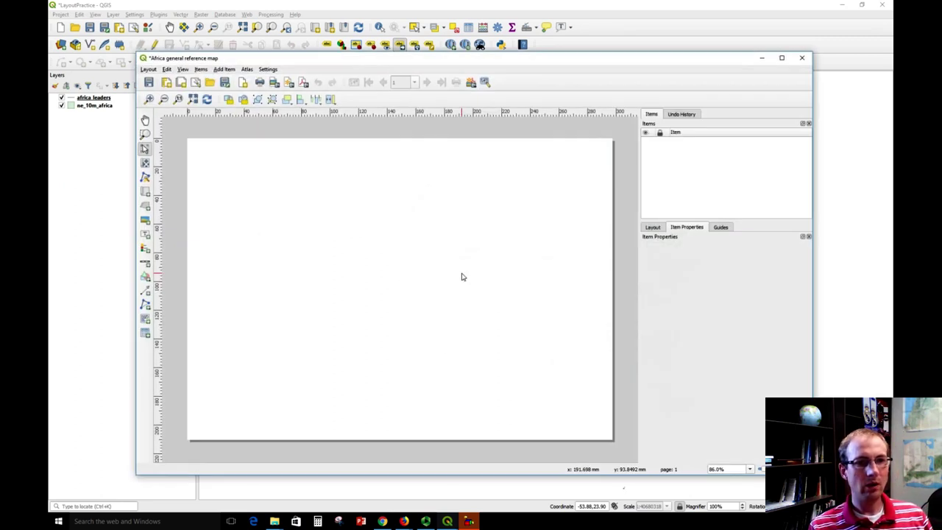
left_click(782, 57)
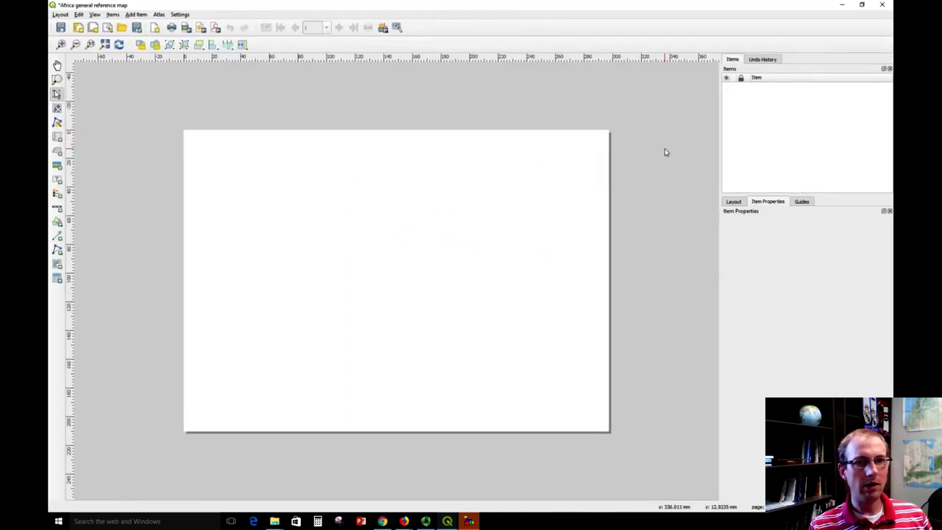
Step: Set the page to Letter size in Portrait orientation (215.9 × 279.4 mm)
right_click(482, 246)
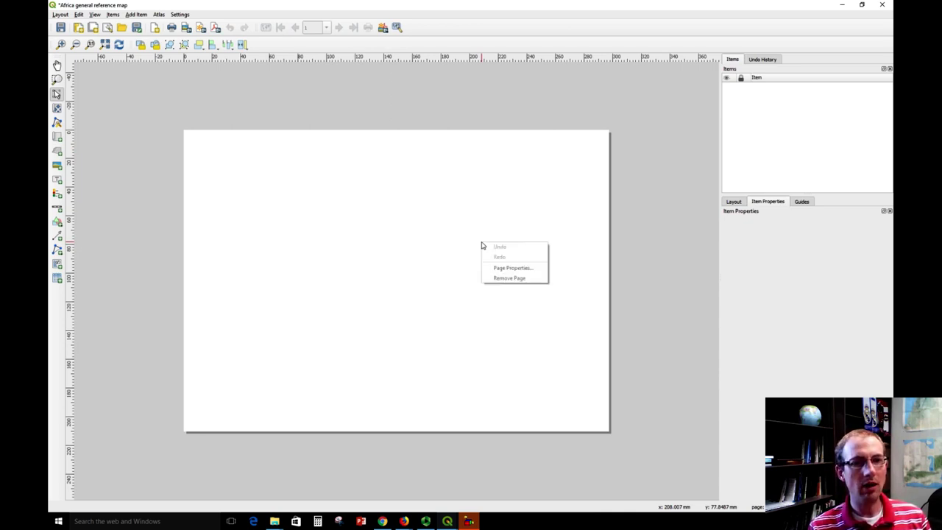
left_click(502, 269)
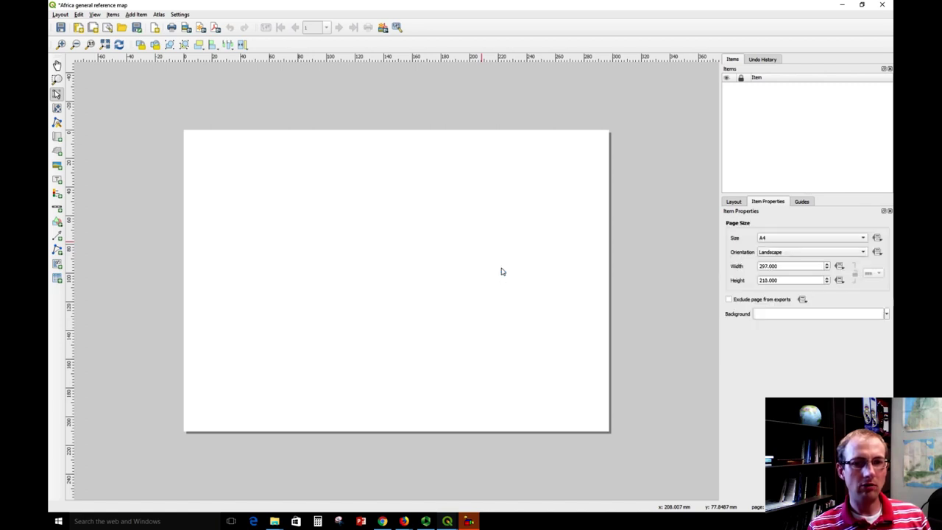
left_click(803, 237)
left_click(767, 358)
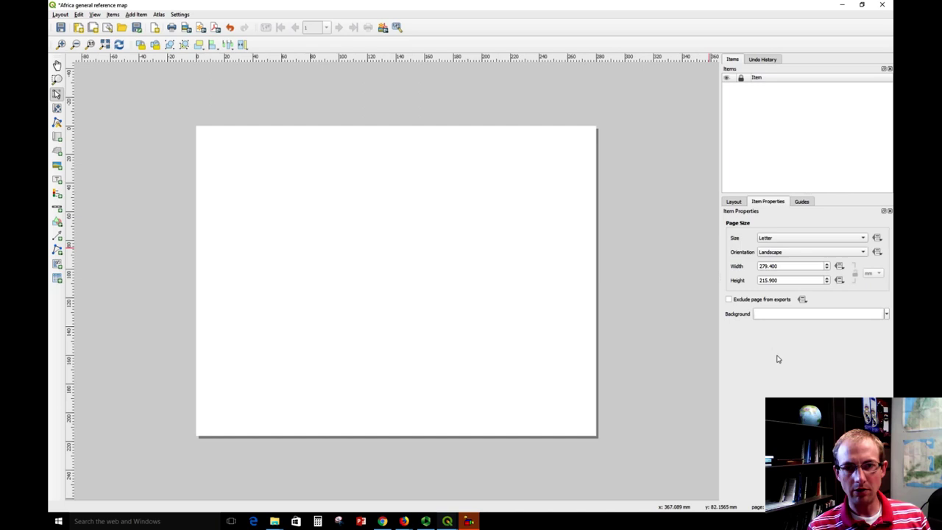
left_click(805, 255)
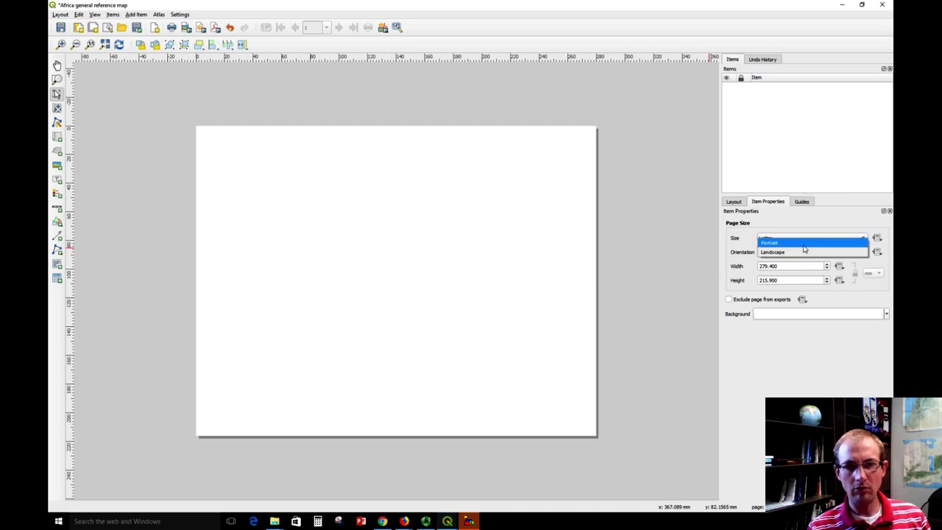
left_click(804, 249)
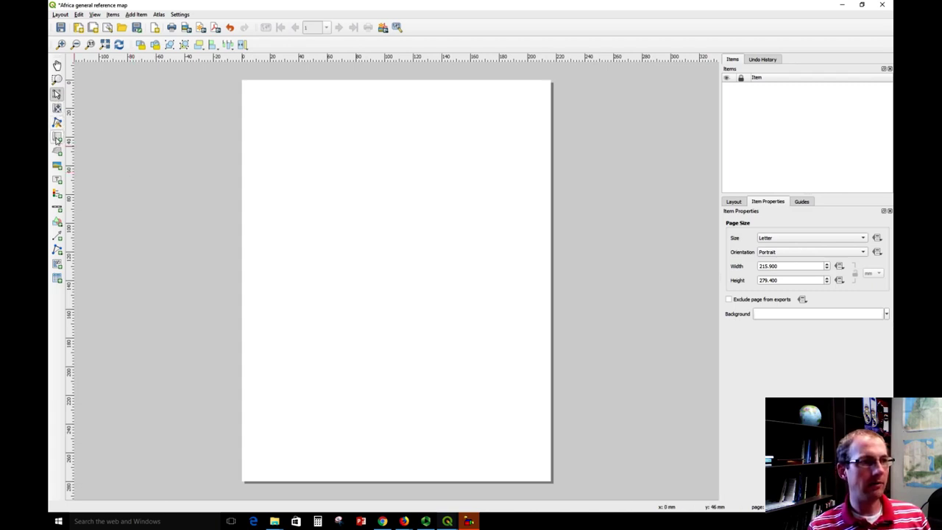
Step: Add Map 1 spanning the whole Letter page, showing the labelled Africa countries map
left_click(57, 136)
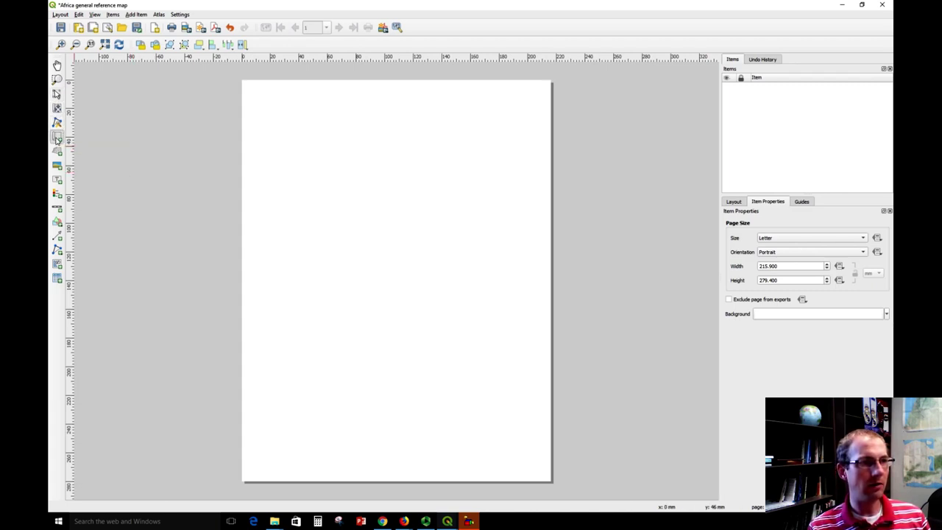
left_click_drag(248, 87, 547, 480)
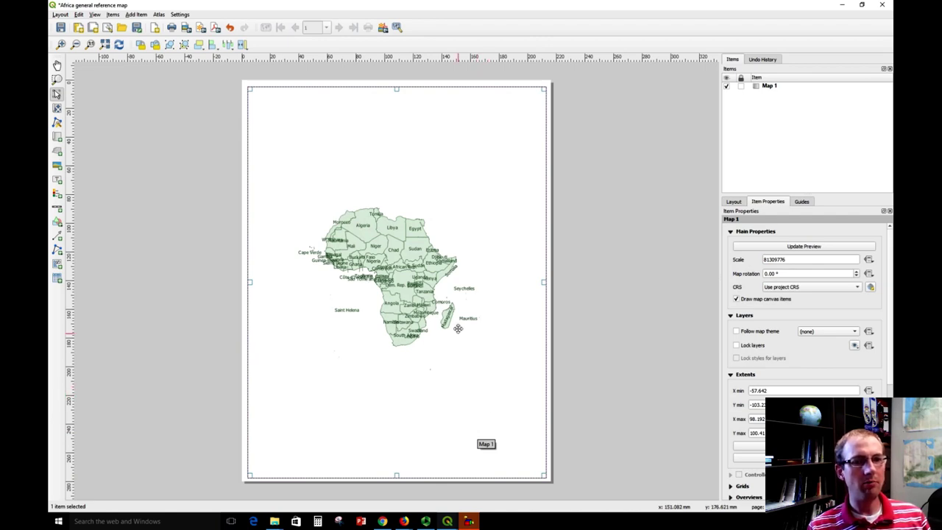
scroll(436, 287, "up", 5)
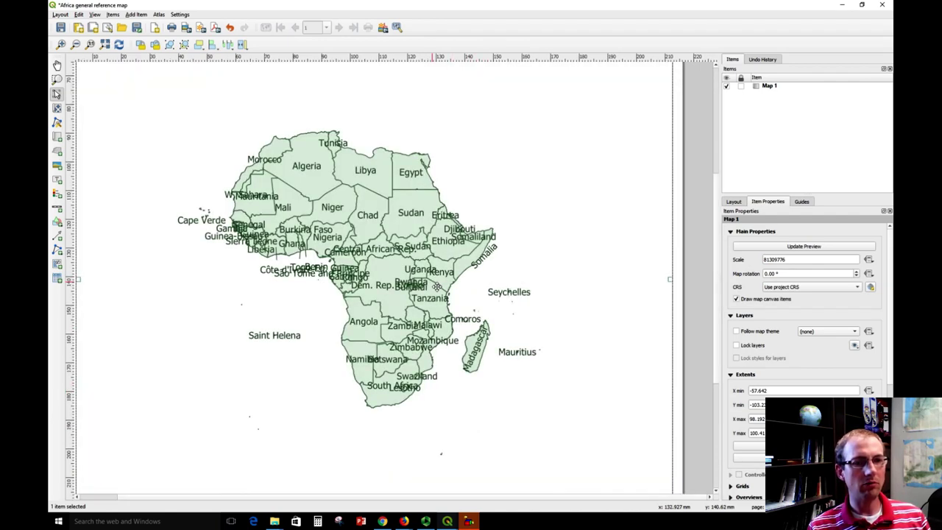
scroll(436, 287, "down", 6)
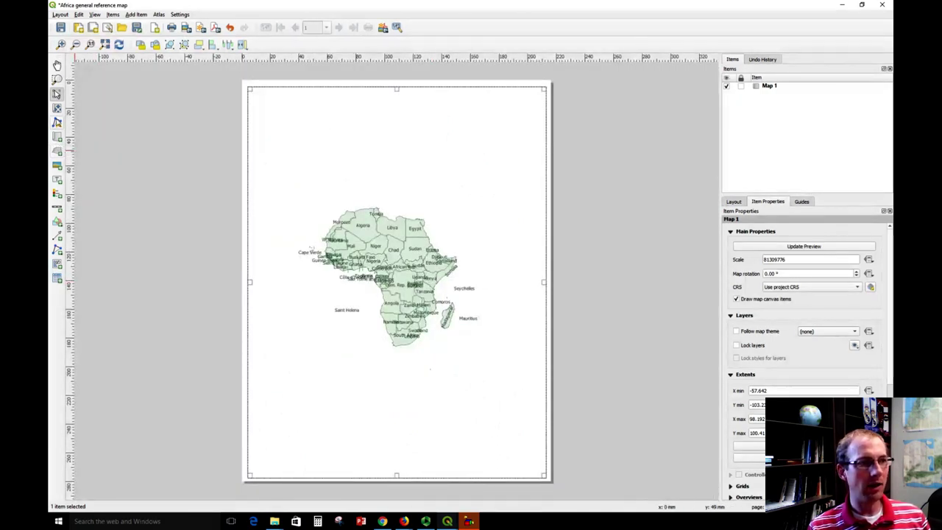
Step: Set Map 1's scale to about 1:40,000,000 and pan Africa to centre it on the page
left_click(57, 108)
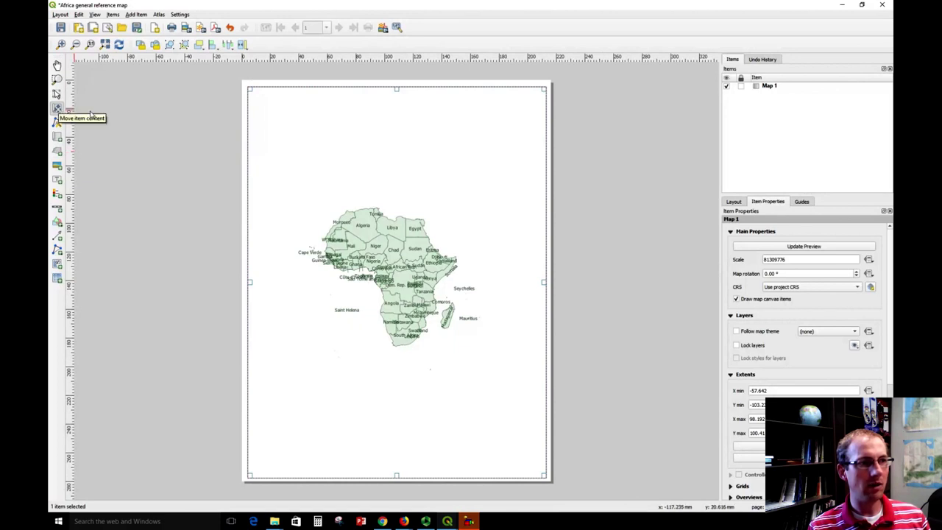
scroll(397, 317, "up", 3)
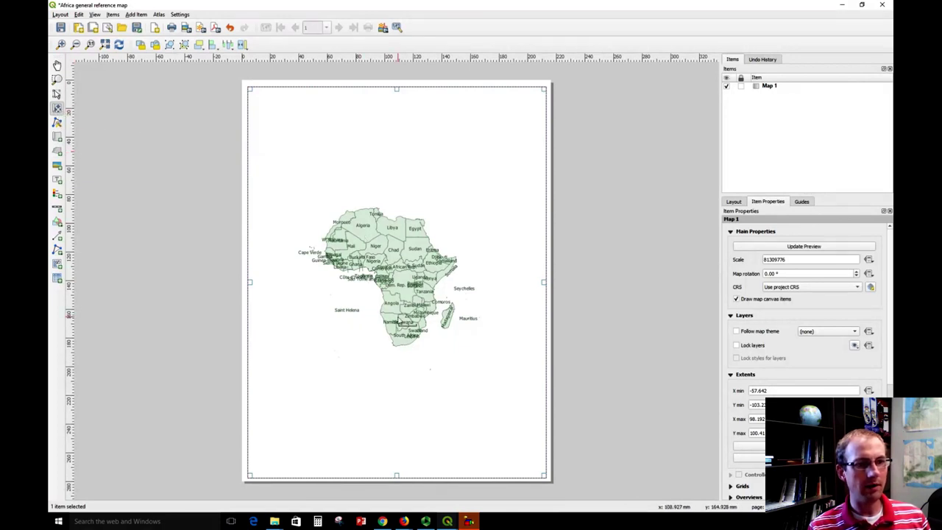
left_click_drag(394, 302, 402, 345)
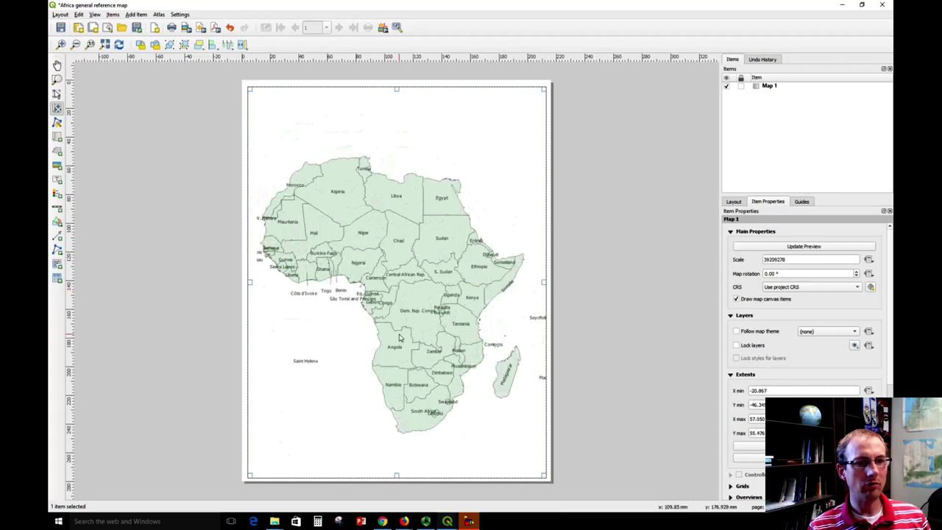
left_click_drag(791, 267, 751, 264)
type("40000000")
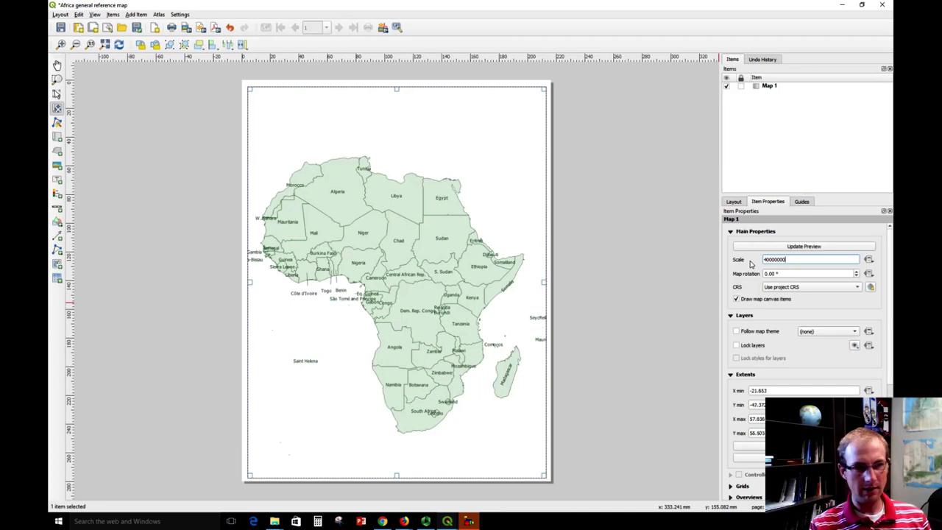
key("Return")
left_click_drag(414, 285, 426, 276)
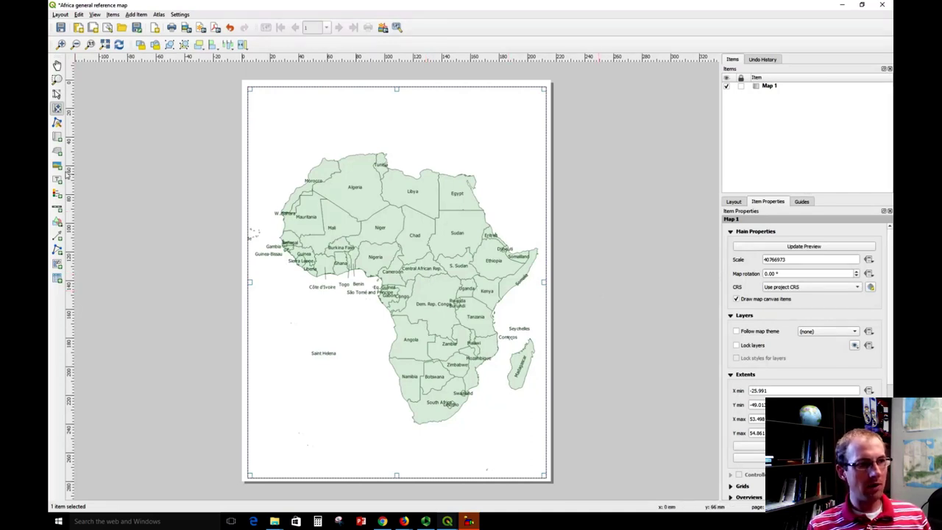
Step: Add a compass-rose picture (WindRose_01.svg) as a north arrow in the page's lower right
left_click(58, 168)
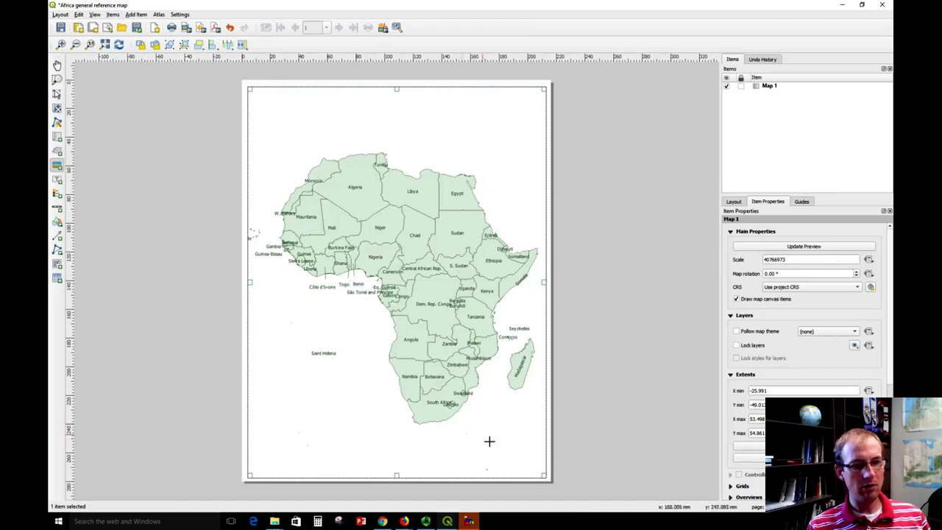
left_click_drag(482, 429, 528, 469)
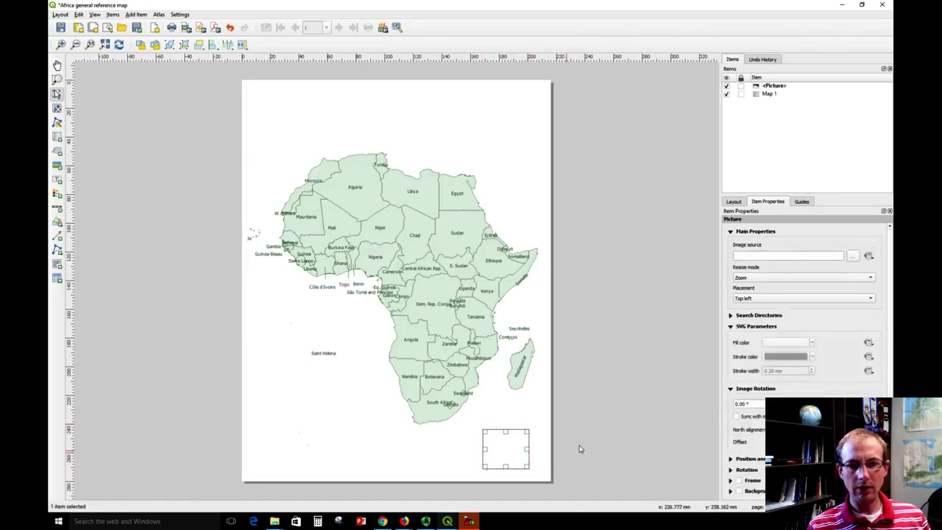
left_click(730, 315)
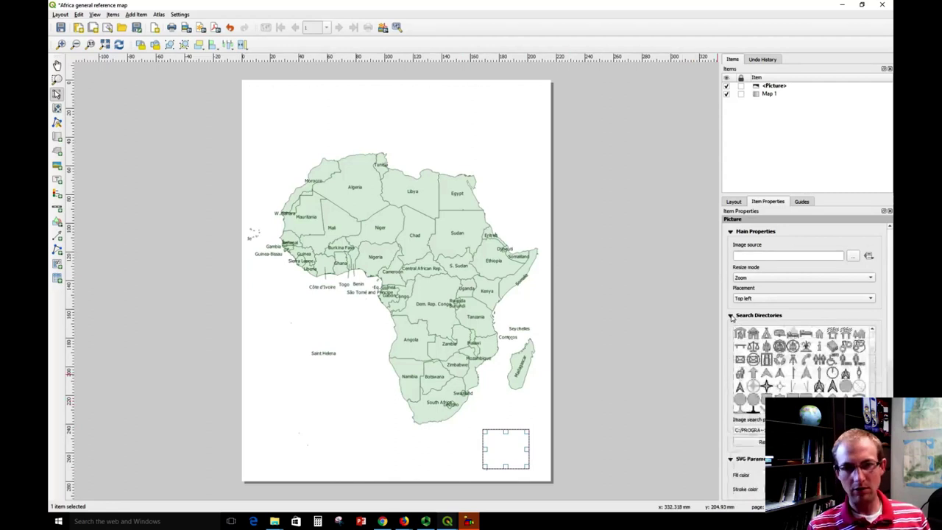
scroll(802, 364, "down", 15)
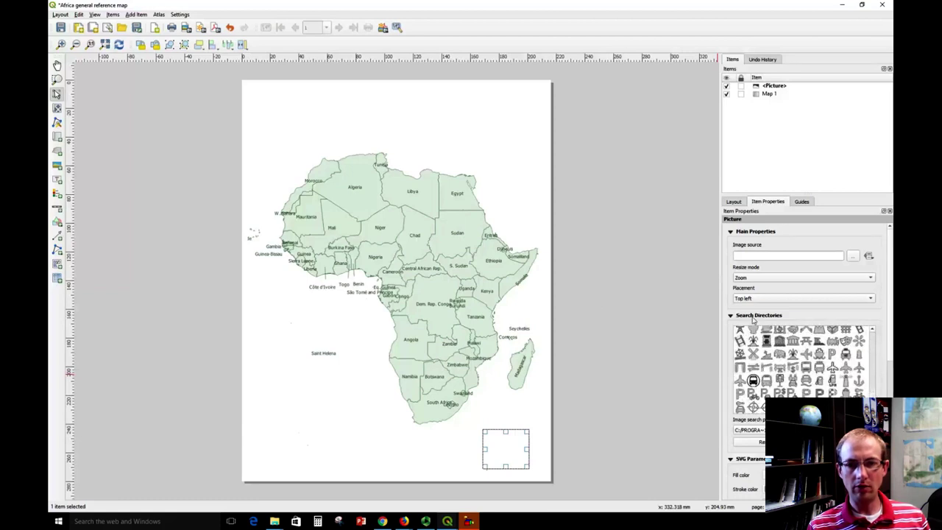
left_click(753, 381)
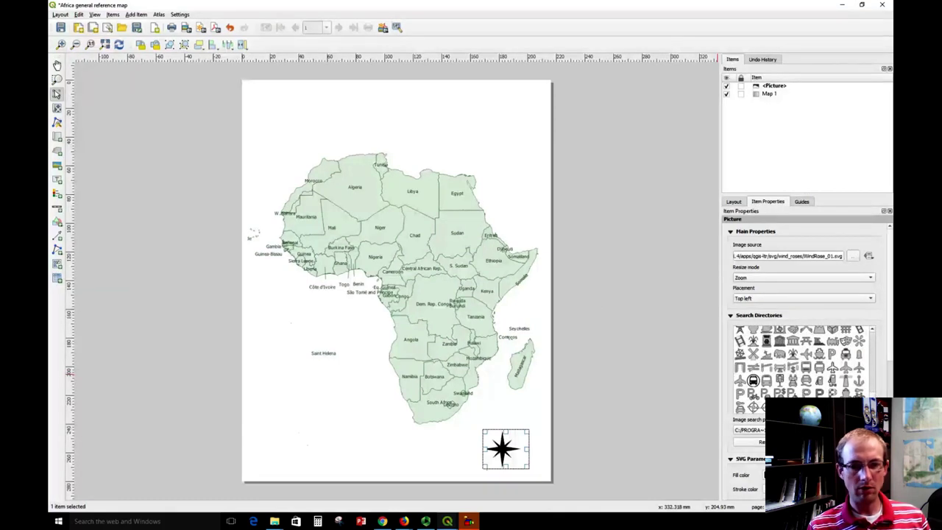
Step: Change the compass rose's SVG fill colour to grey, then deselect it
left_click(809, 474)
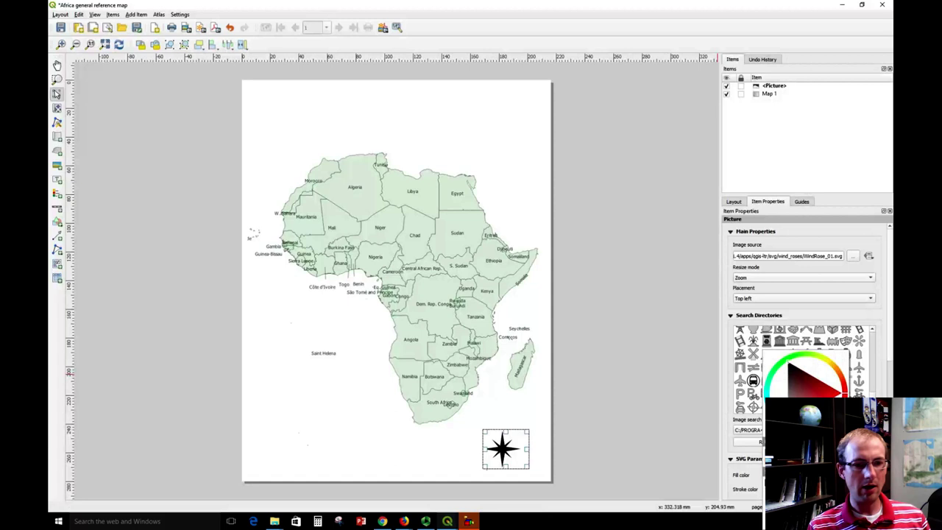
left_click(780, 449)
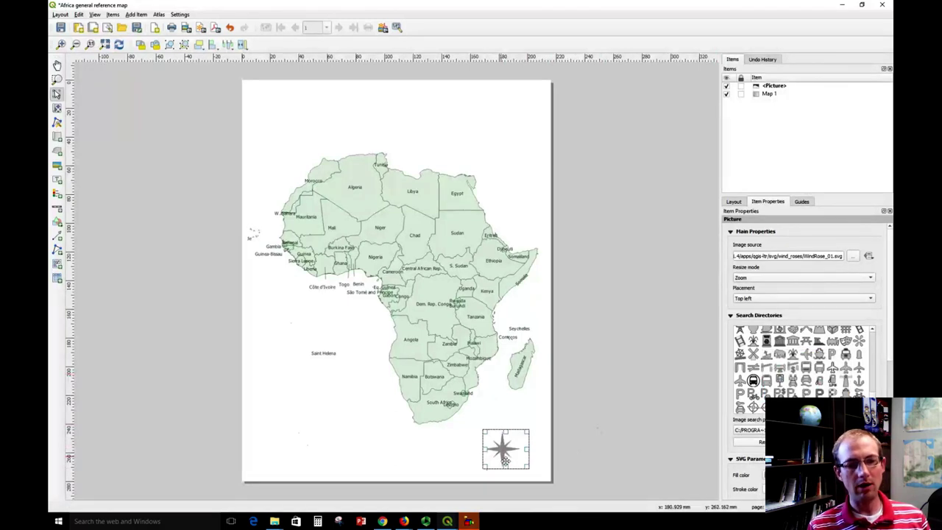
left_click(557, 471)
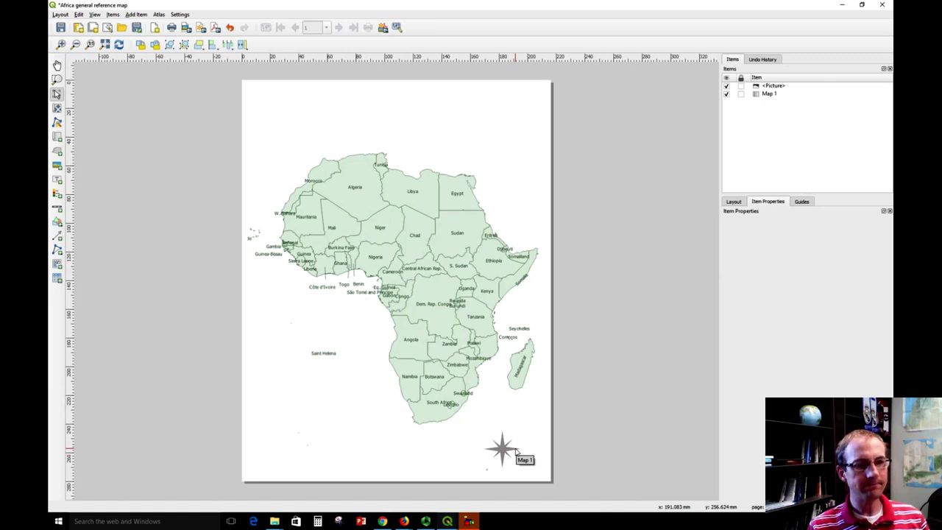
Step: Add a label box near the page top and replace its placeholder text with 'Africa'
left_click(58, 181)
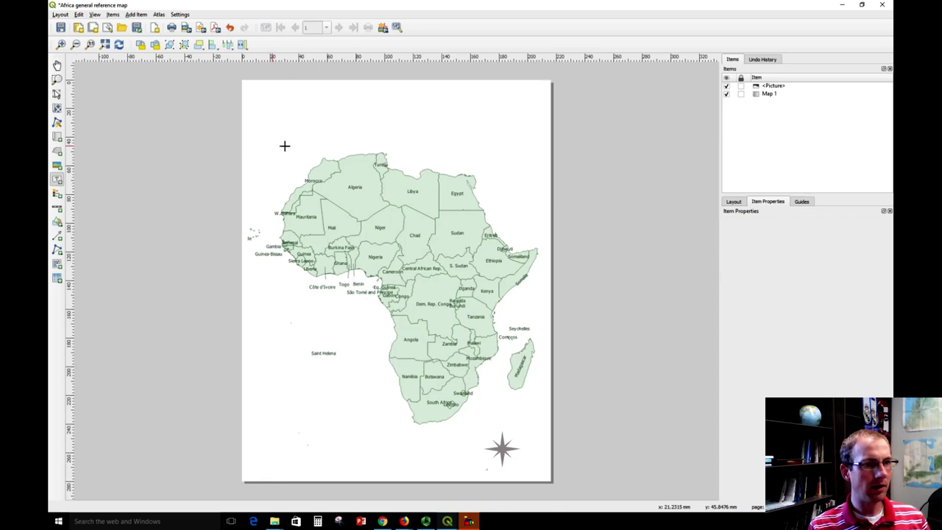
left_click_drag(334, 105, 456, 144)
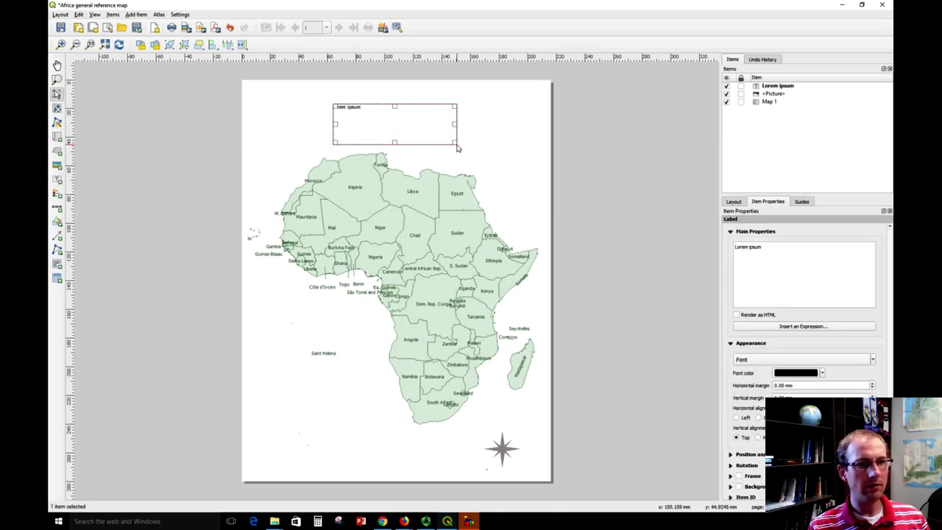
left_click(795, 256)
key("ctrl+a")
type("Afr")
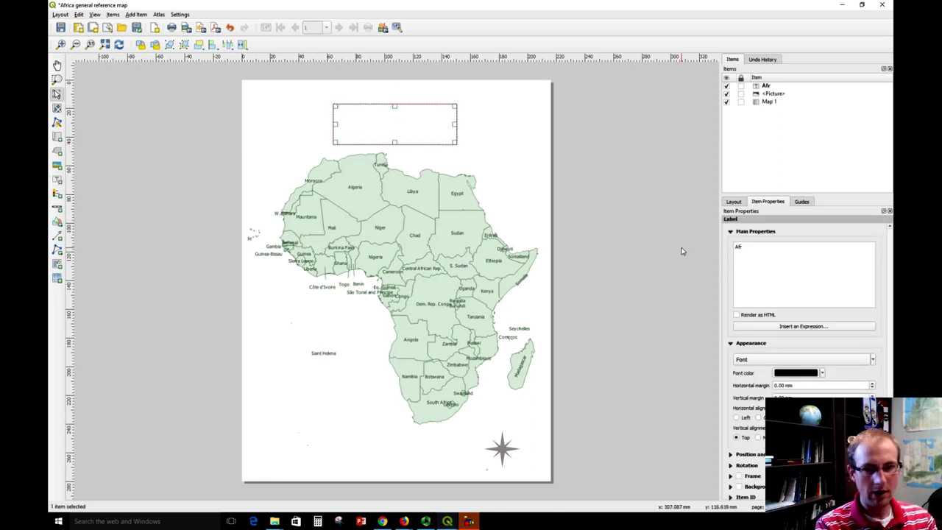
type("ica")
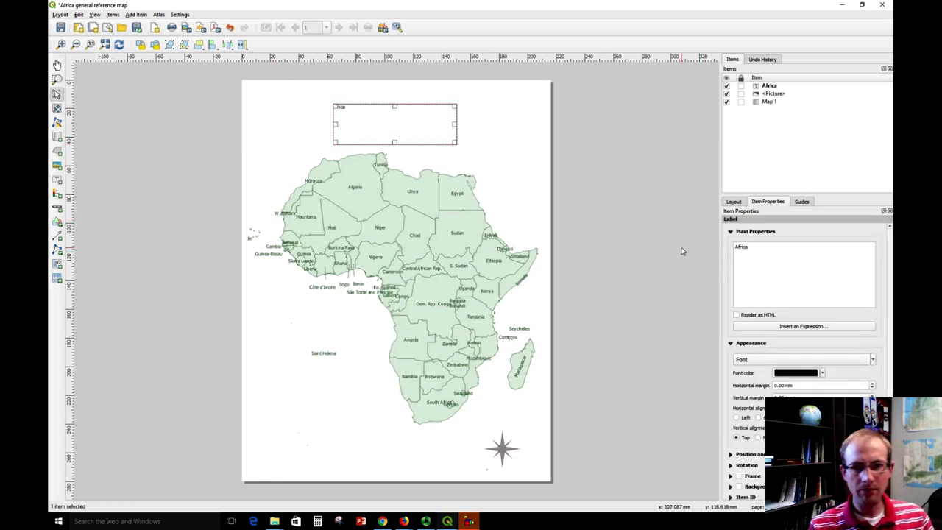
Step: Set the Africa label's font to Stencil at size 36
left_click(762, 360)
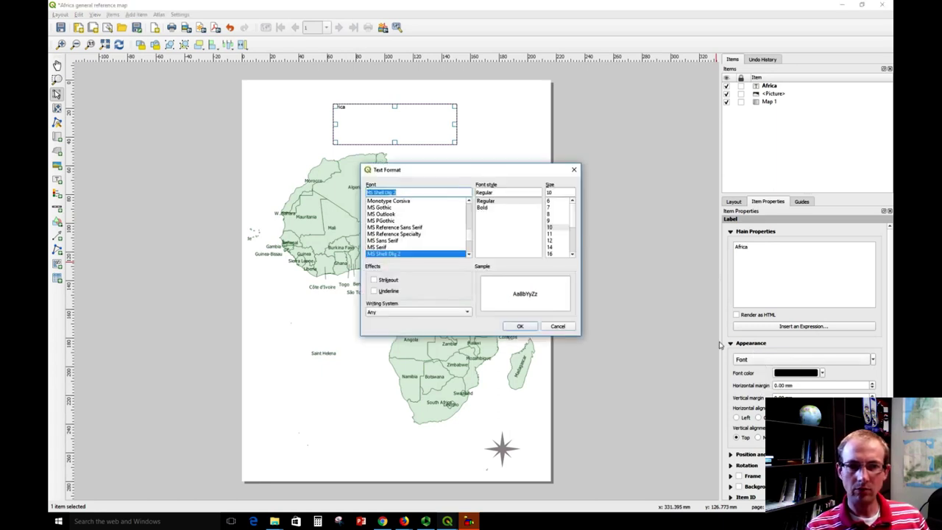
scroll(573, 228, "down", 3)
left_click(553, 241)
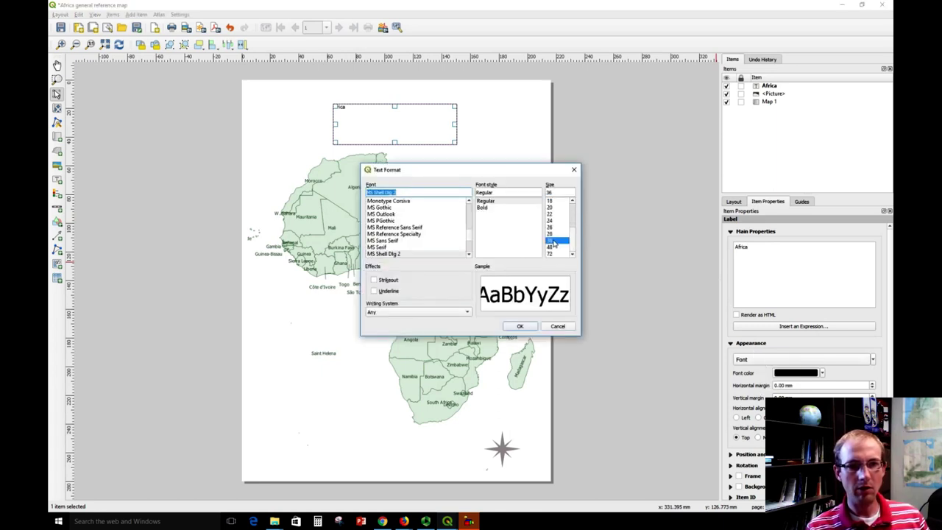
scroll(468, 237, "down", 10)
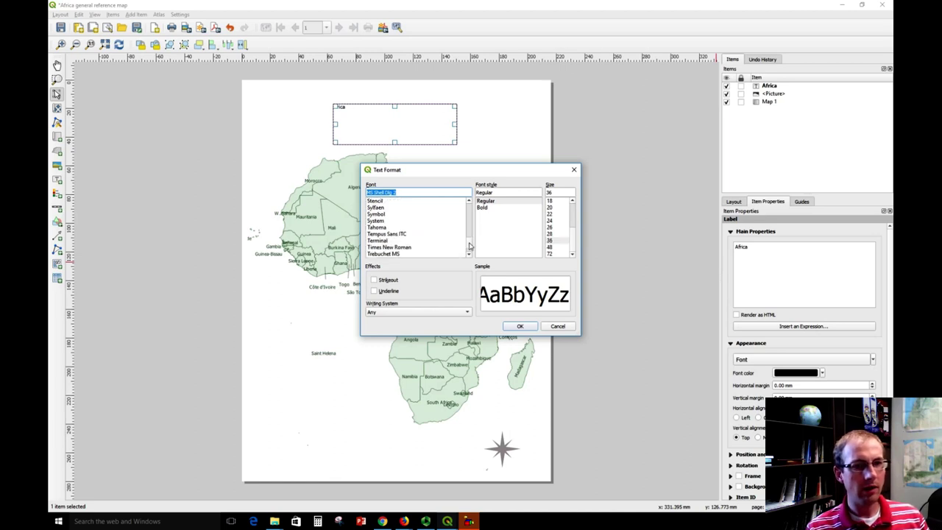
scroll(469, 246, "up", 4)
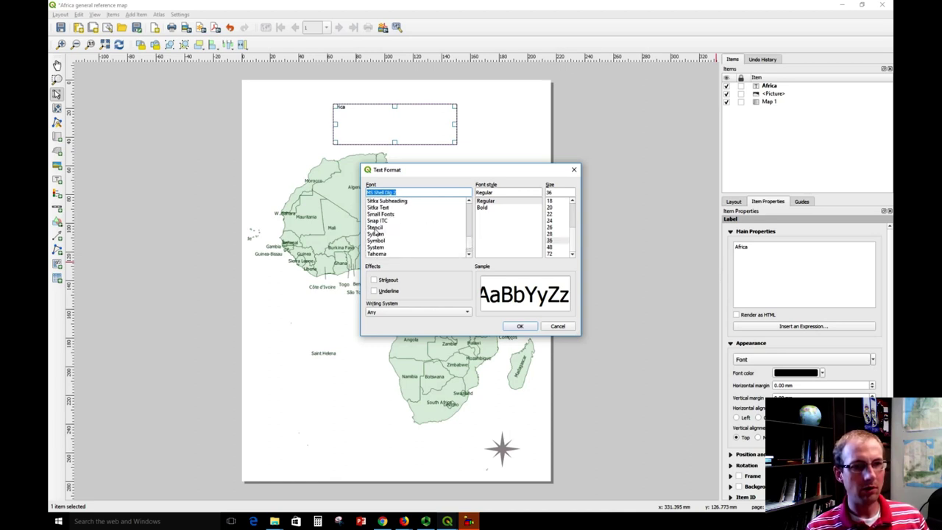
left_click(377, 227)
left_click(520, 326)
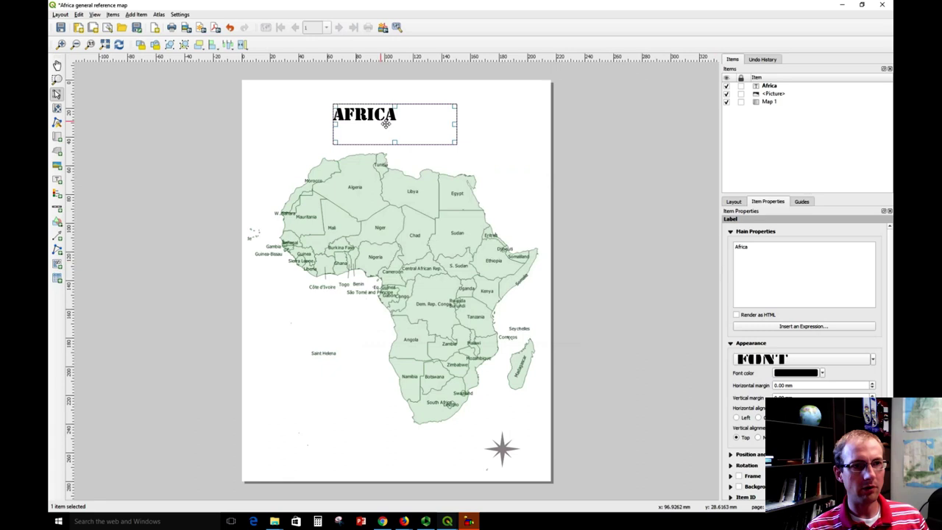
Step: Move the Africa label to the top centre and shrink its box to fit the text
left_click_drag(379, 114, 415, 123)
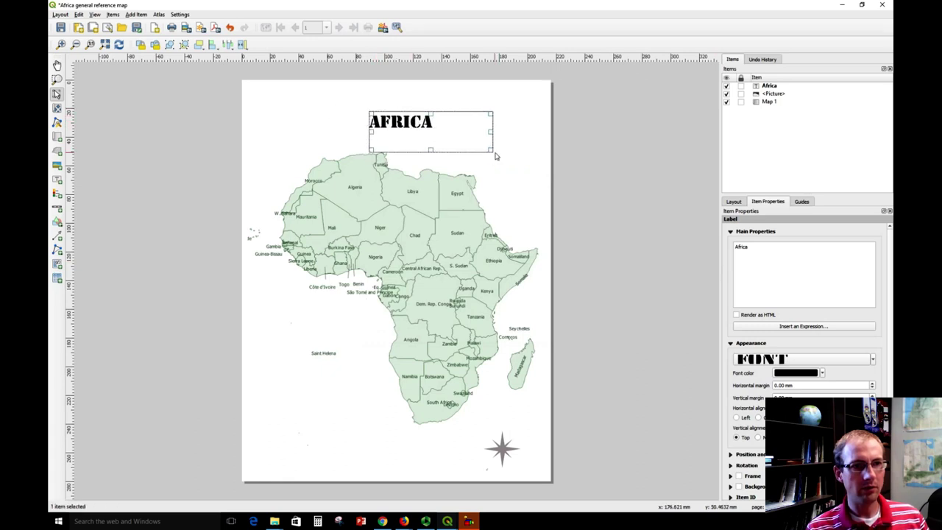
left_click_drag(495, 155, 484, 143)
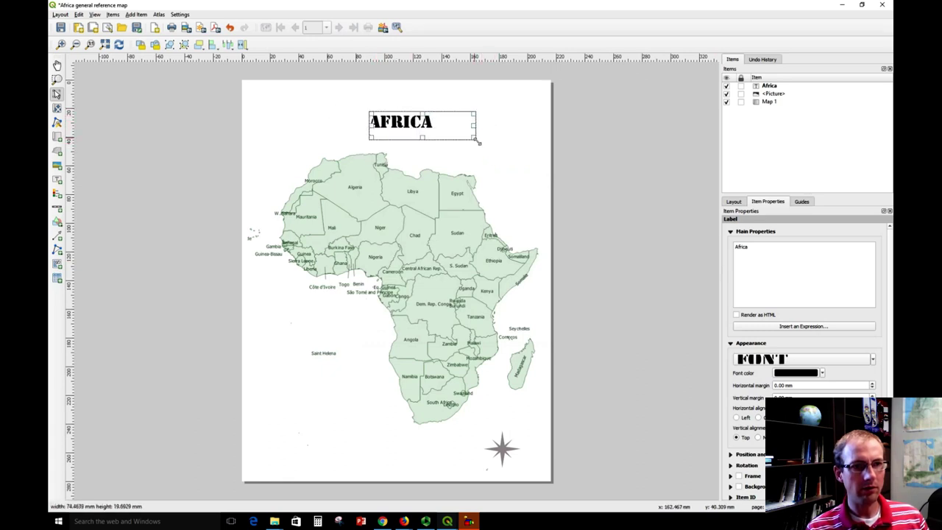
left_click(578, 161)
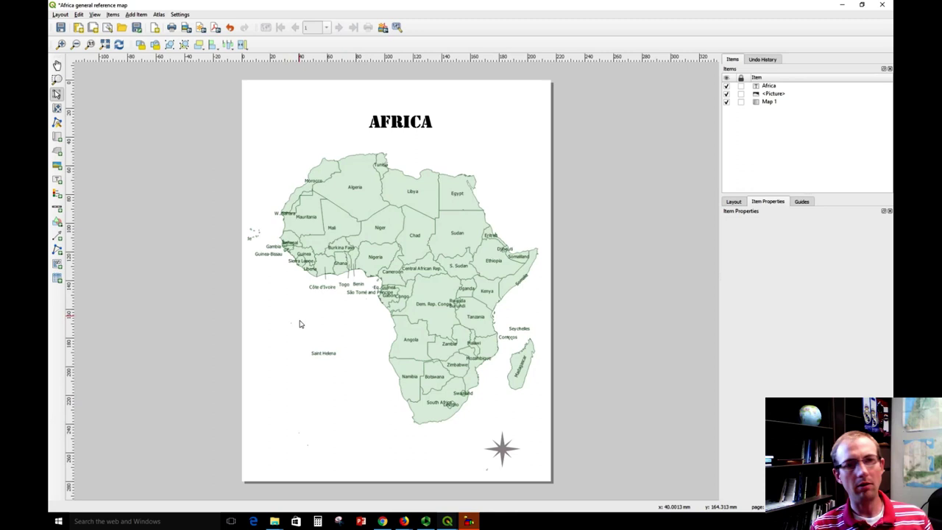
Step: Draw a second map frame, Map 2, in the lower-left of the page
left_click(56, 138)
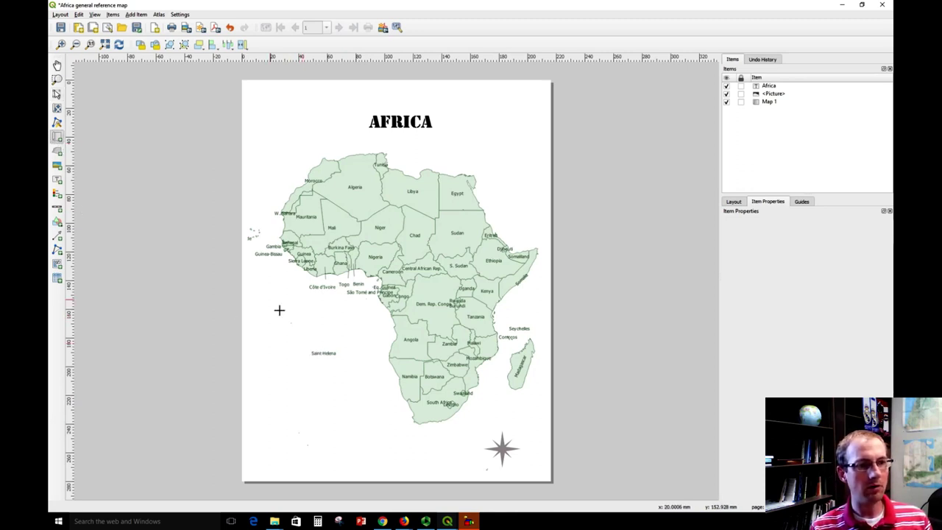
left_click_drag(259, 310, 378, 466)
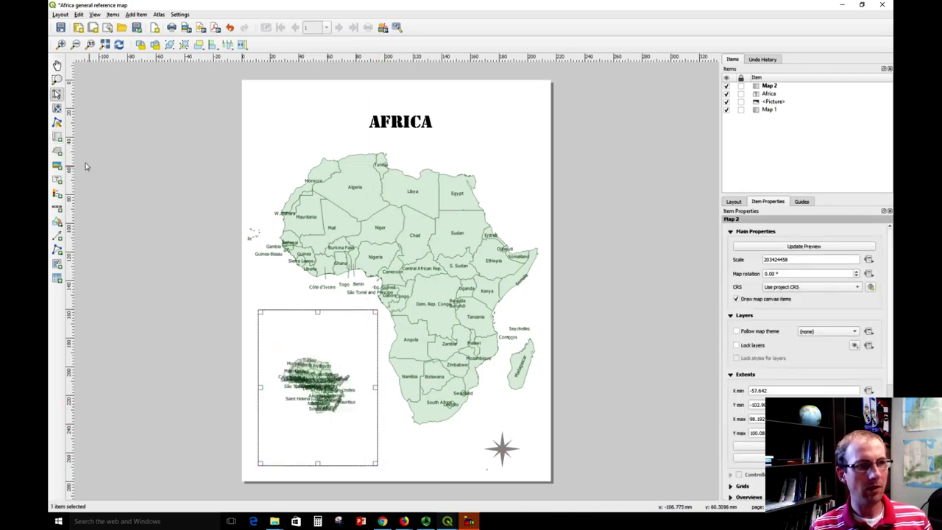
left_click(57, 109)
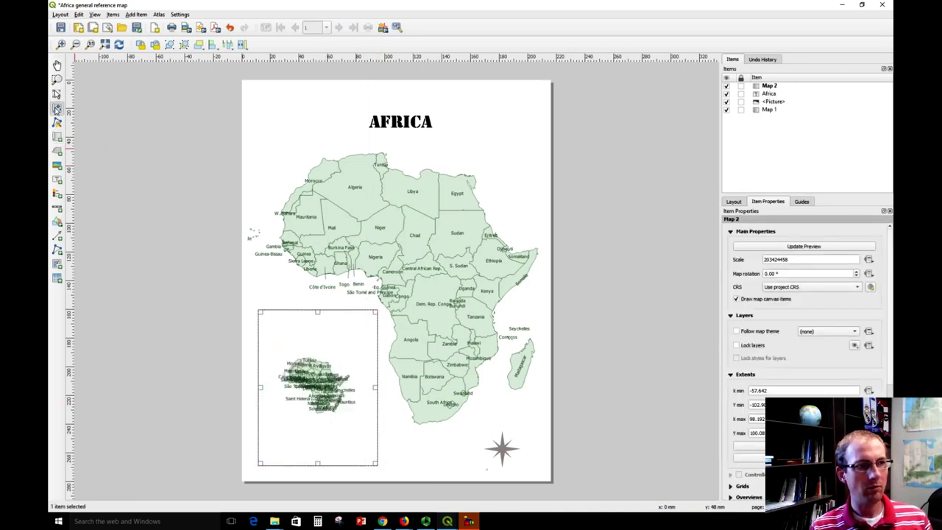
scroll(319, 375, "up", 3)
scroll(327, 371, "up", 3)
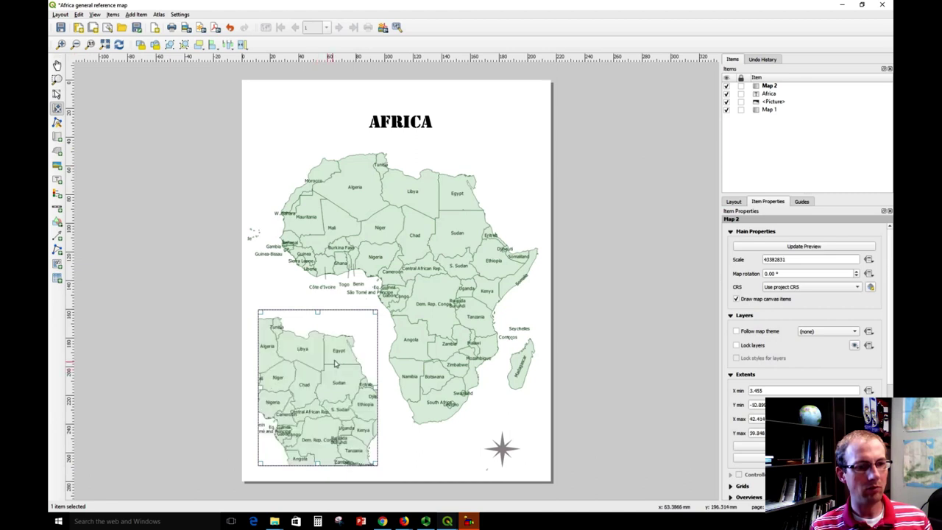
scroll(334, 363, "up", 4)
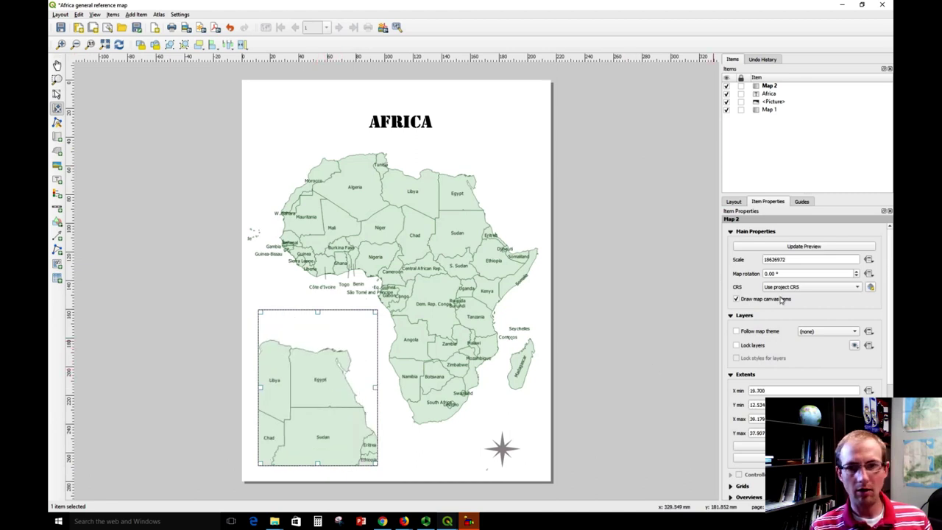
Step: Set Map 2 to 1:15,000,000 centred on Egypt and enable its frame border
left_click_drag(797, 261, 740, 262)
type("150")
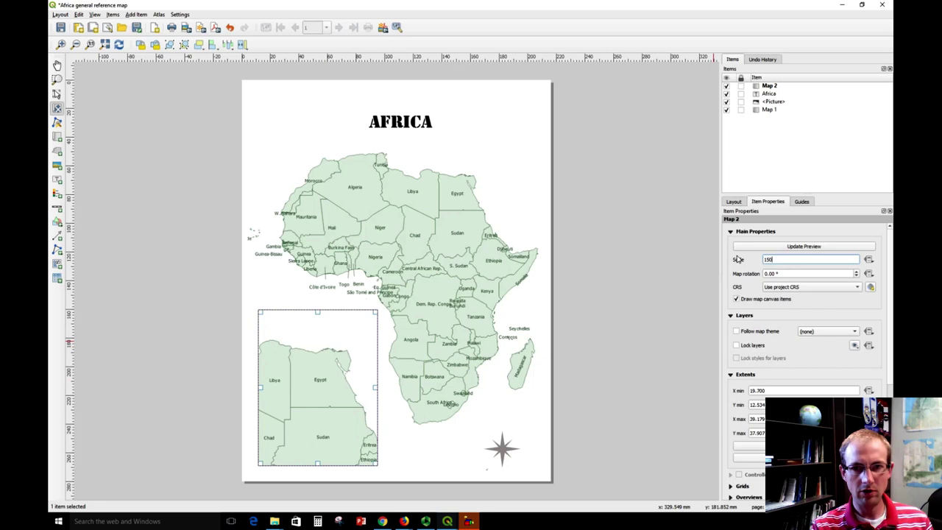
type("00000")
key("Return")
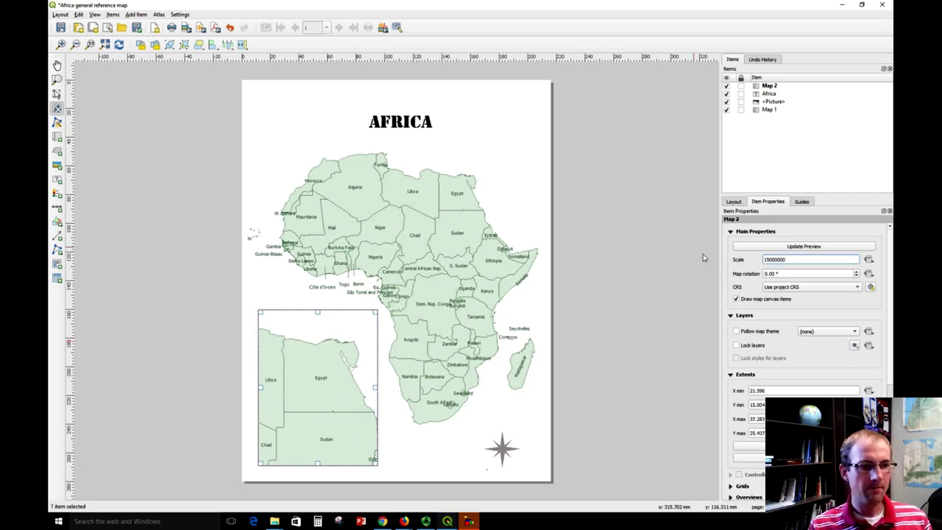
left_click_drag(327, 390, 331, 395)
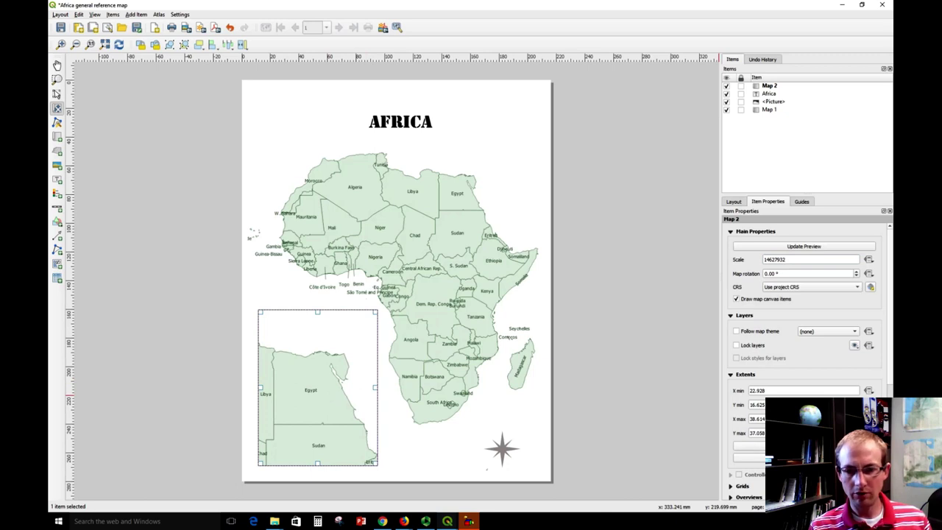
scroll(809, 368, "down", 5)
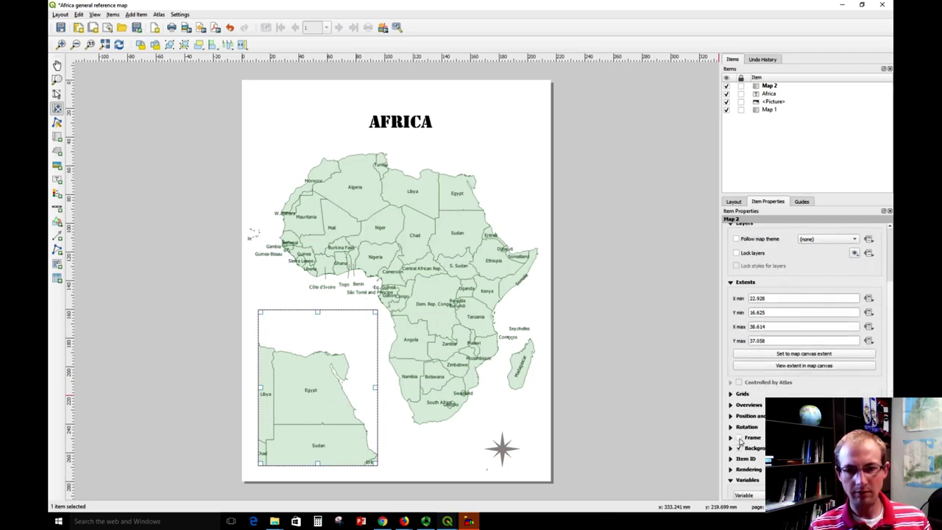
left_click(738, 439)
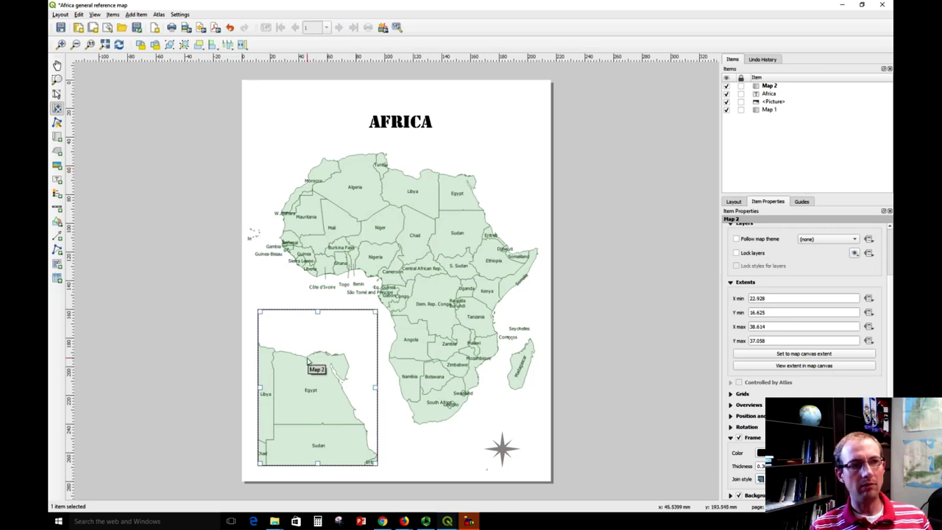
Step: Select Map 1 and add an overview showing Map 2's extent
left_click(57, 95)
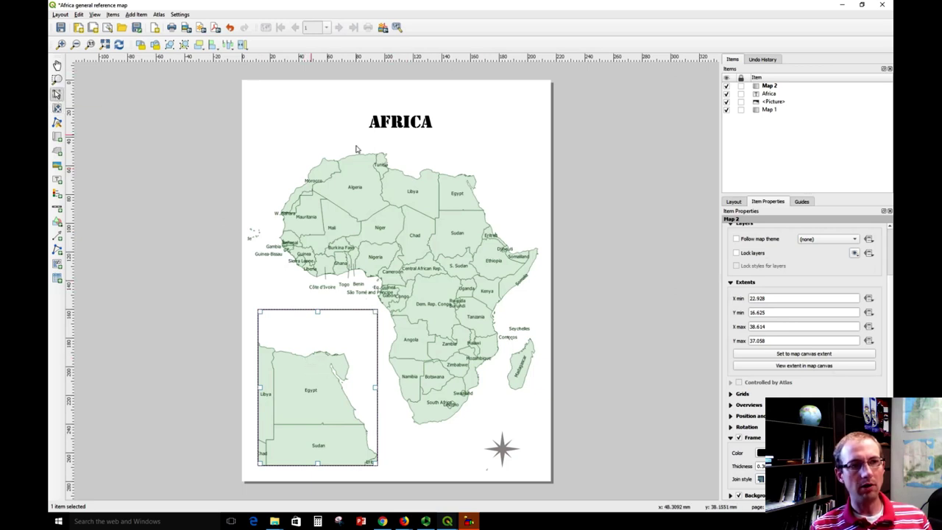
left_click(513, 181)
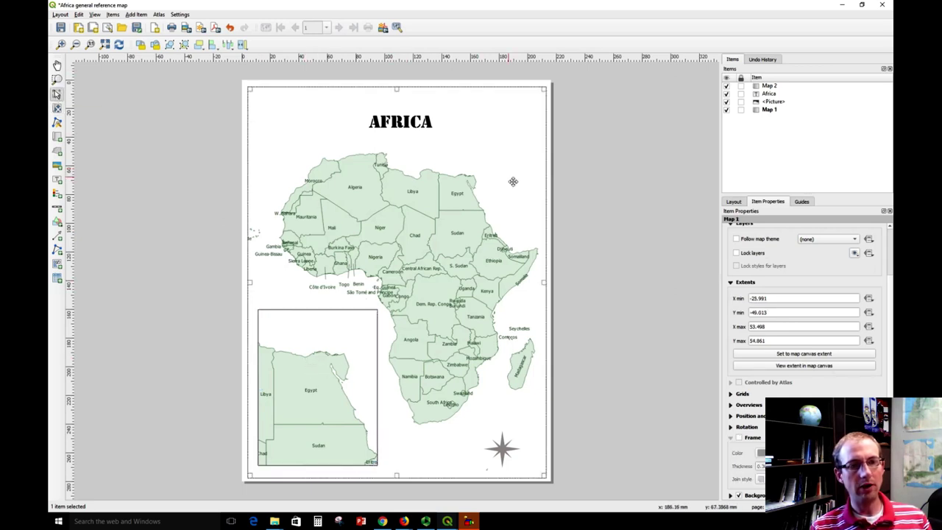
left_click(731, 405)
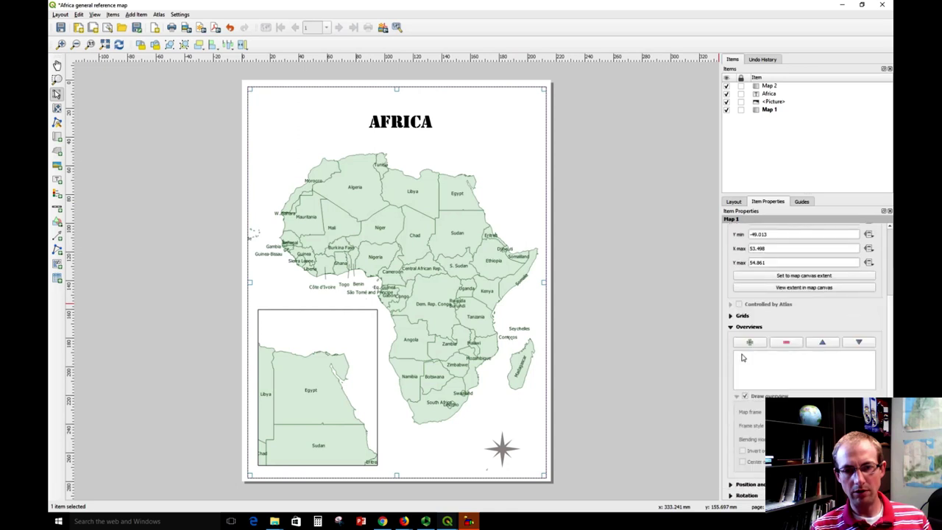
left_click(749, 343)
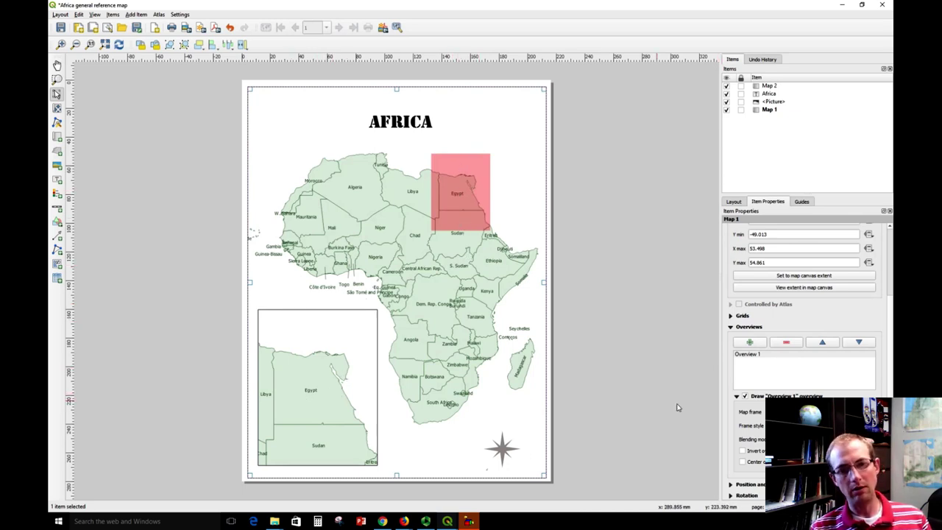
Step: Style the overview box with a solid red outline and No Brush fill
left_click(817, 425)
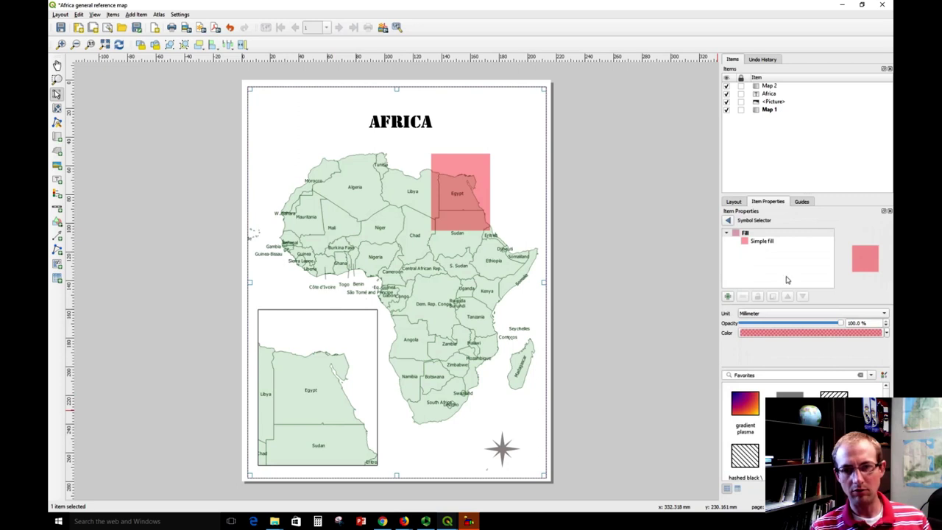
left_click(769, 242)
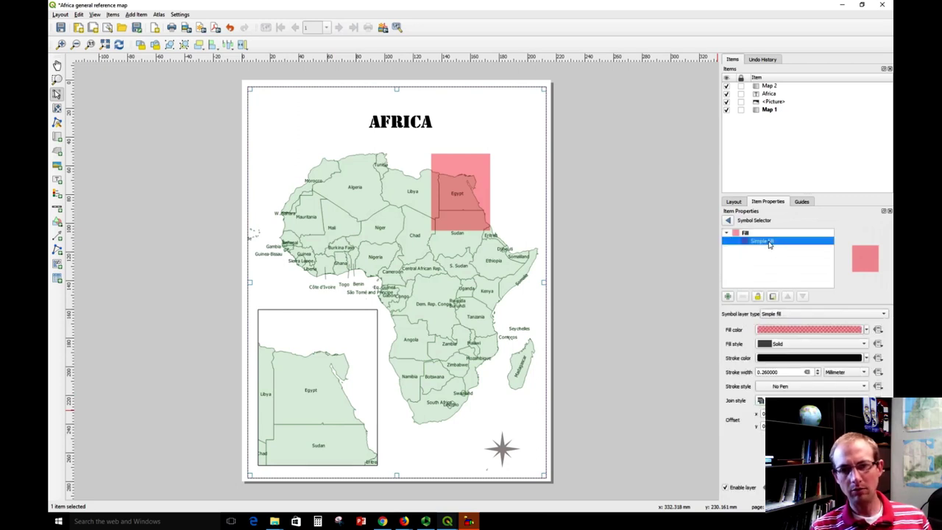
left_click(816, 386)
left_click(813, 376)
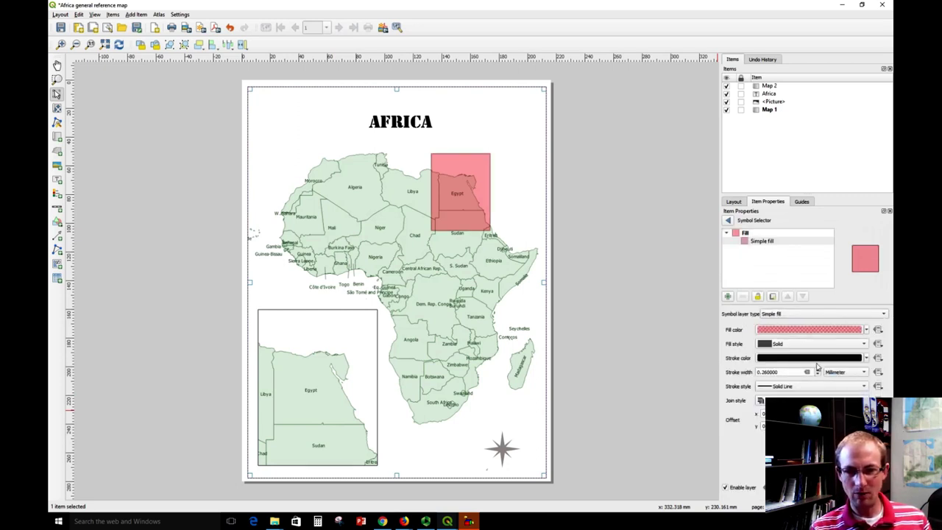
left_click(816, 359)
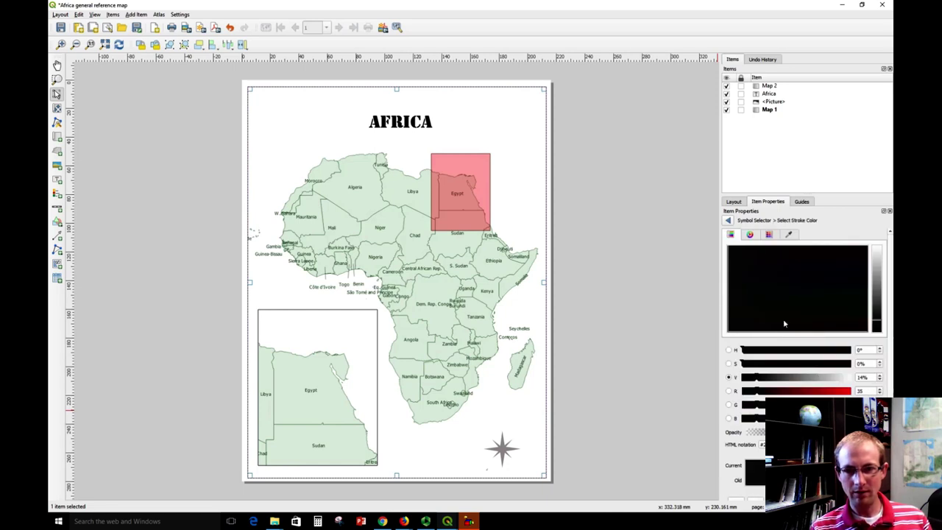
left_click(750, 234)
left_click(841, 291)
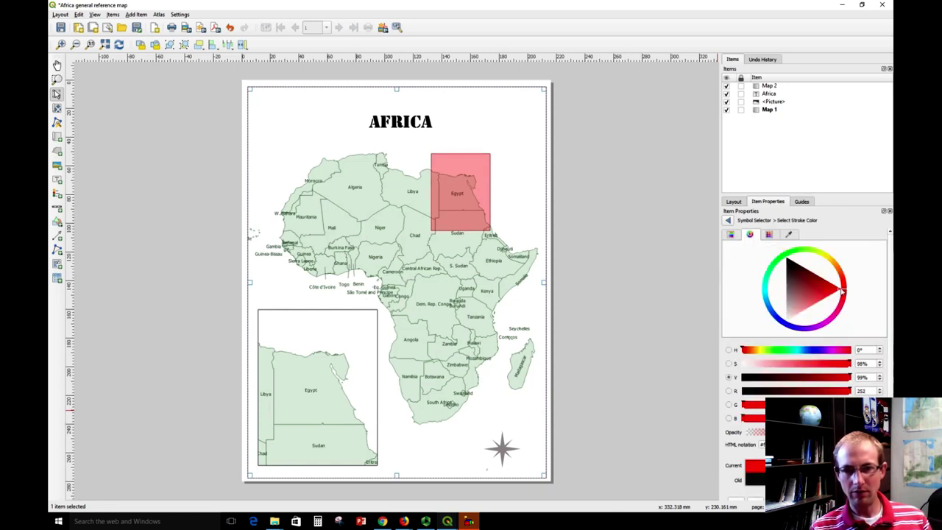
left_click(727, 220)
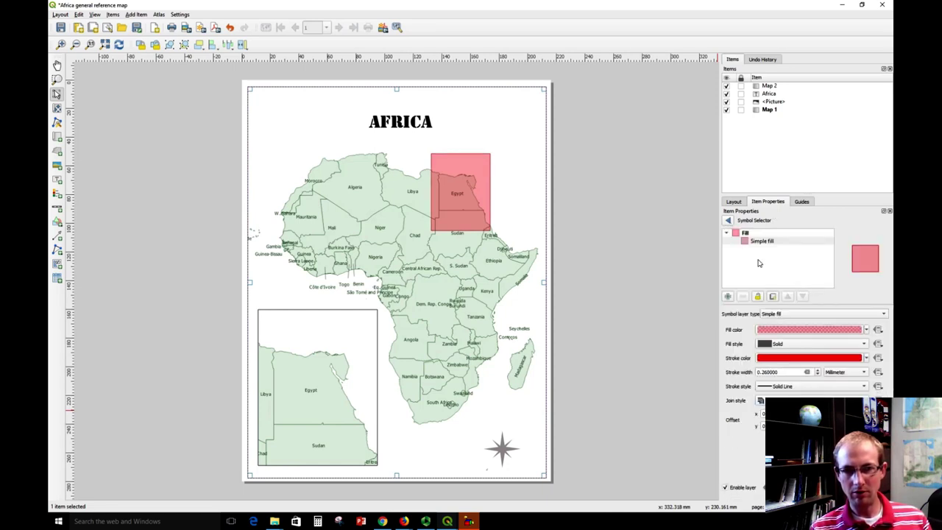
left_click(822, 345)
left_click(816, 357)
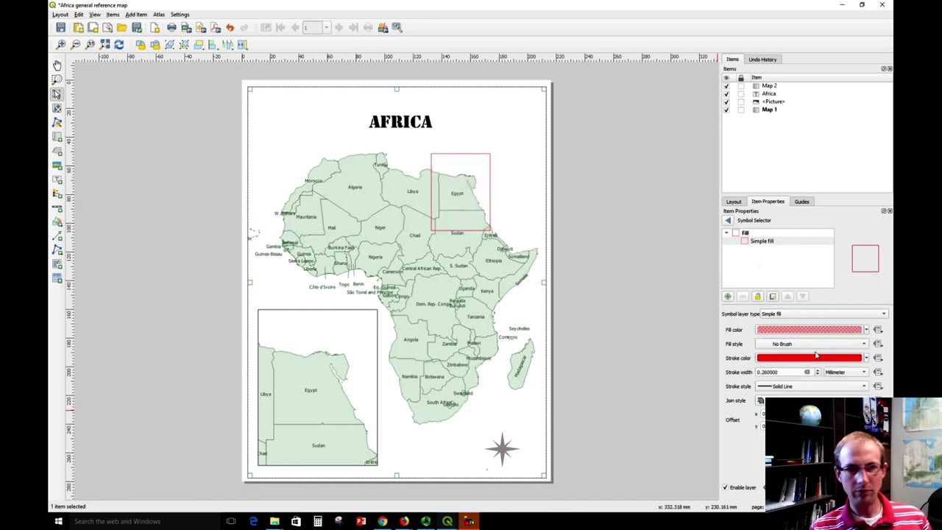
left_click(728, 221)
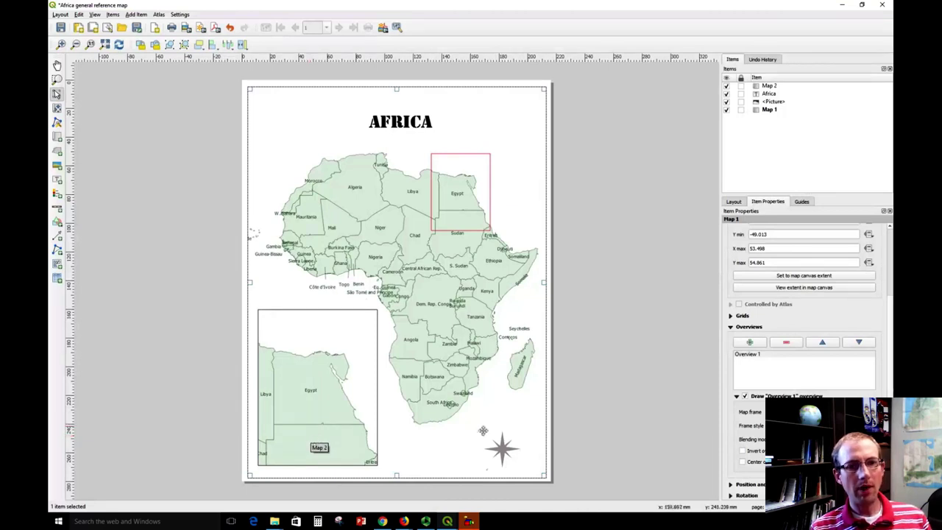
Step: Draw a scale bar across the bottom of the Egypt inset with a 1000 fixed width and one right segment
left_click(57, 209)
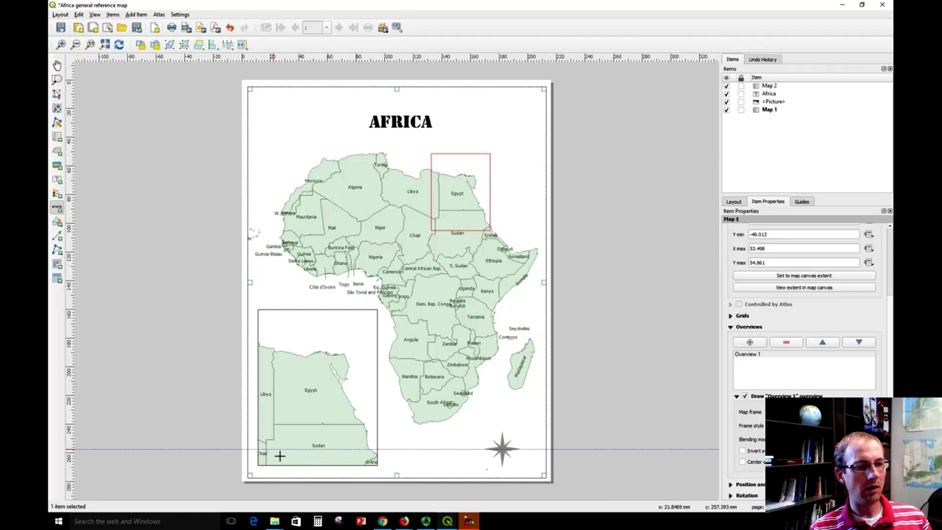
left_click_drag(273, 450, 357, 464)
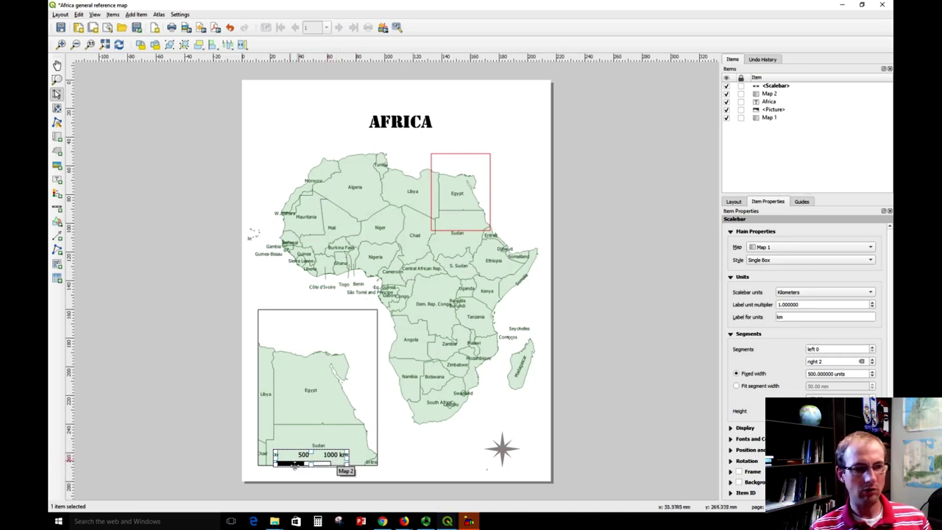
double_click(813, 373)
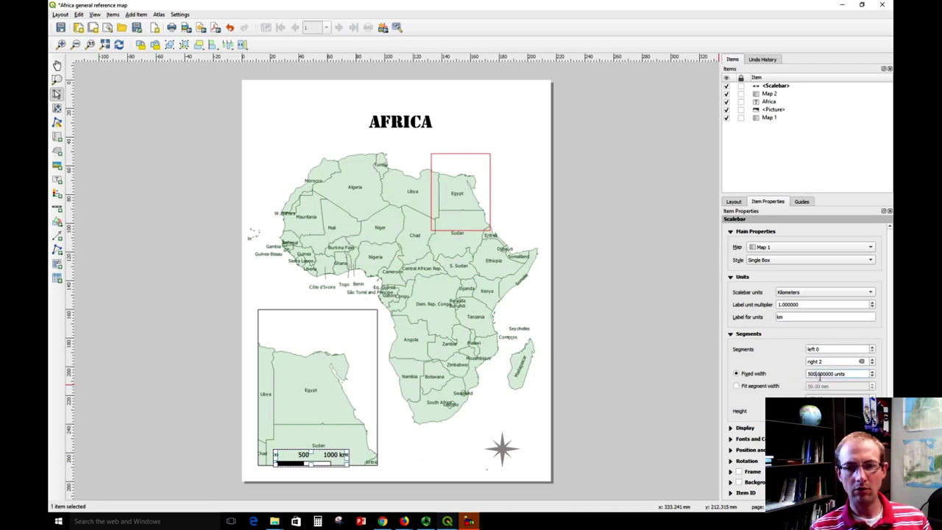
type("1000")
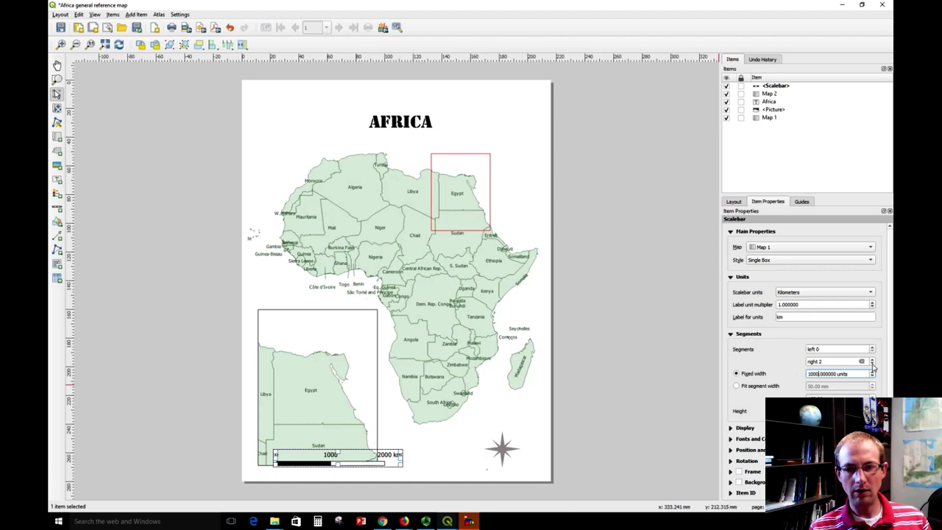
left_click(872, 365)
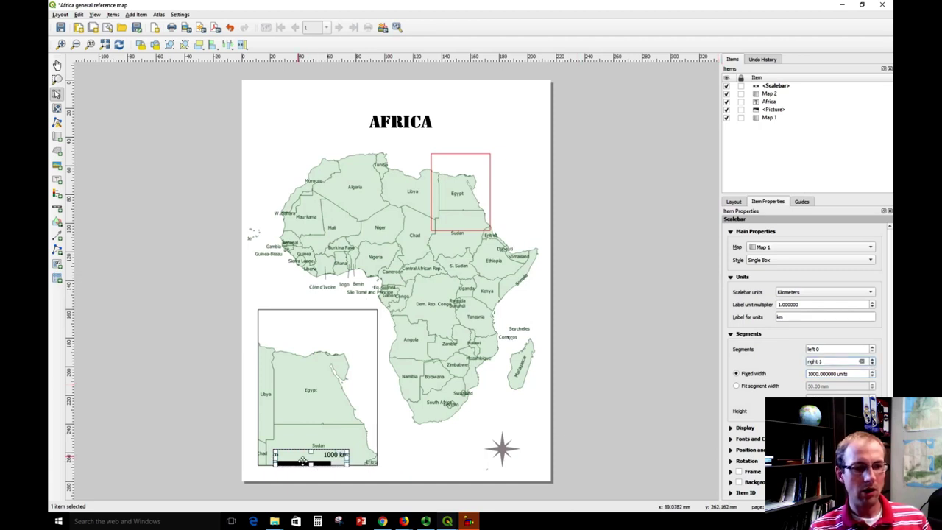
left_click_drag(302, 459, 305, 455)
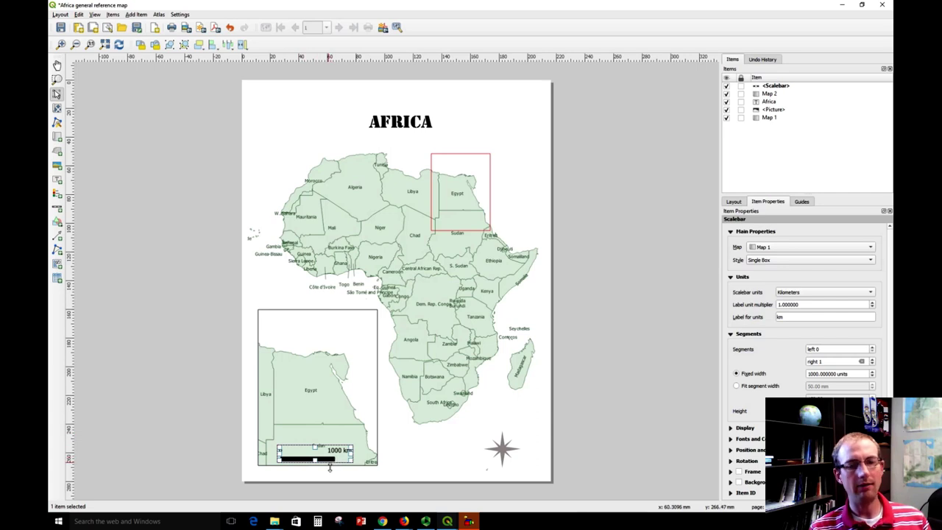
Step: Change the scale bar style to Line Ticks Up
left_click(873, 261)
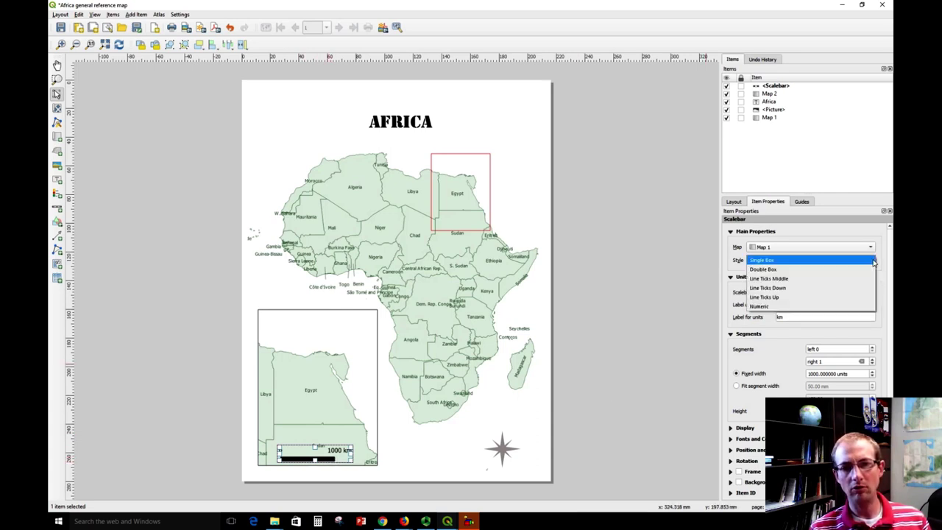
left_click(813, 297)
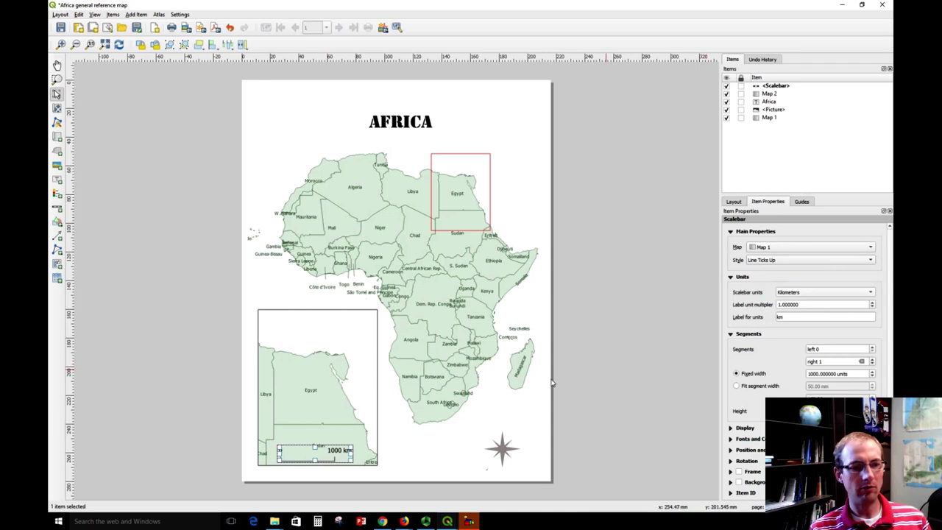
left_click(438, 461)
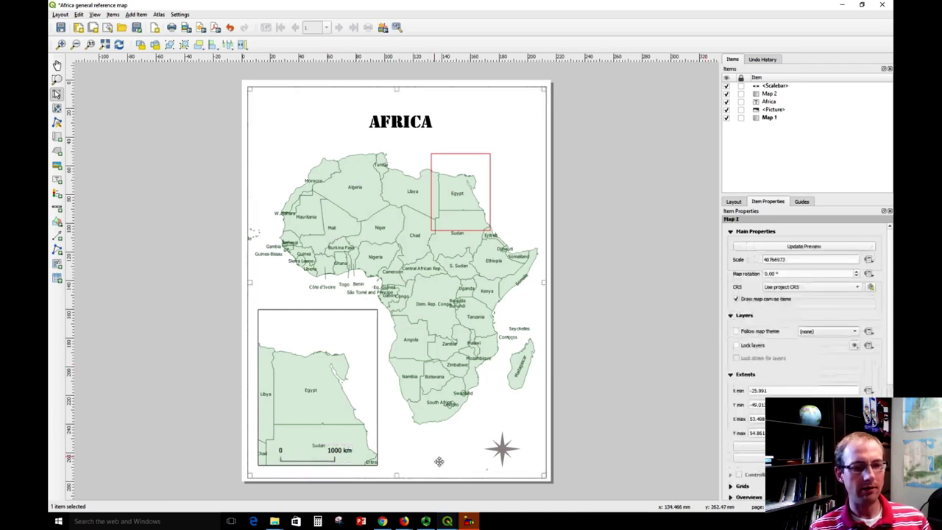
left_click(593, 473)
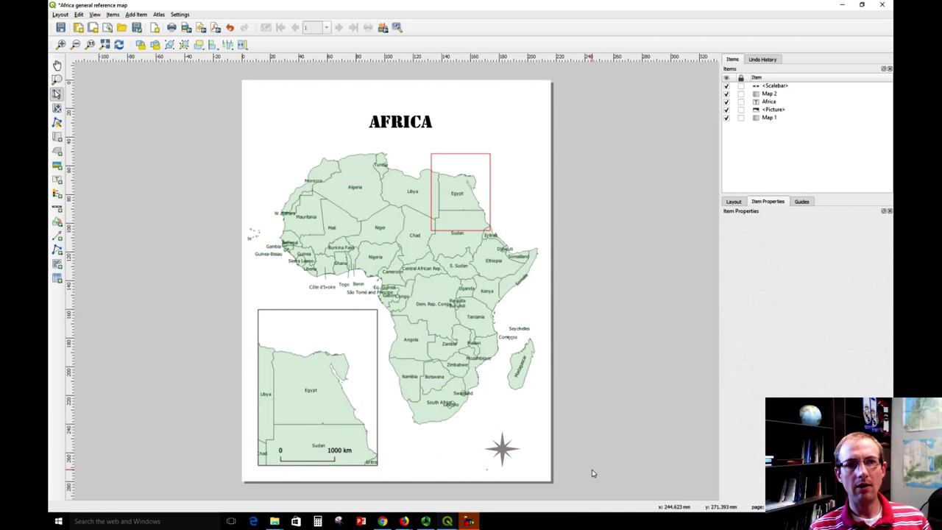